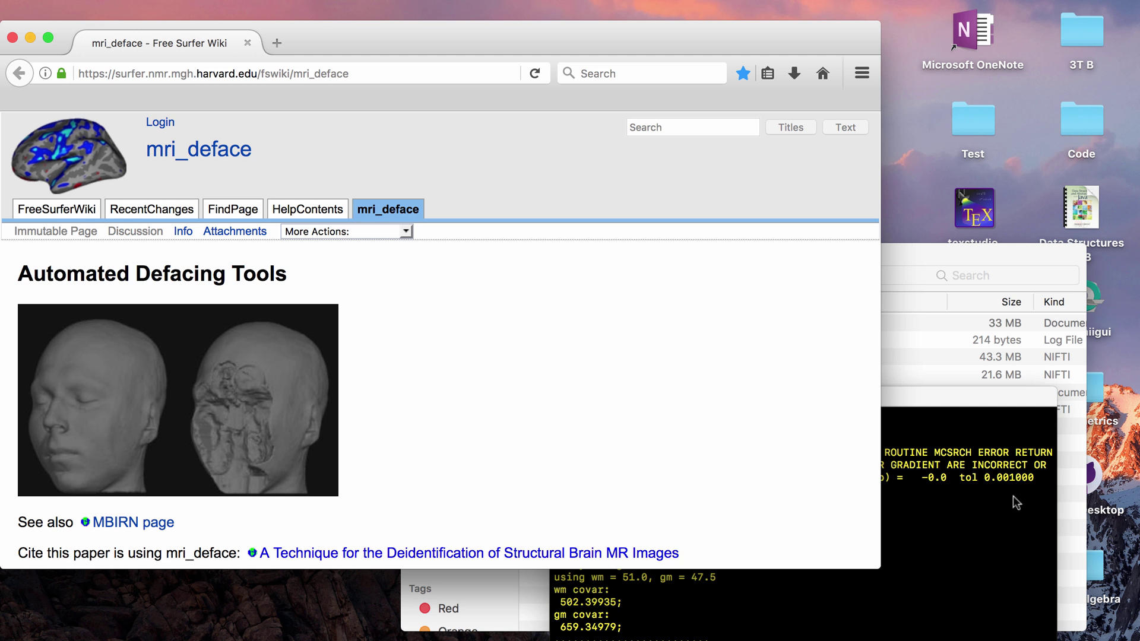
# Move the Test folder window aside and minimize it to reveal the mri_deface wiki page
pyautogui.click(928, 248)
pyautogui.moveTo(927, 253); pyautogui.dragTo(623, 275)
pyautogui.click(125, 276)
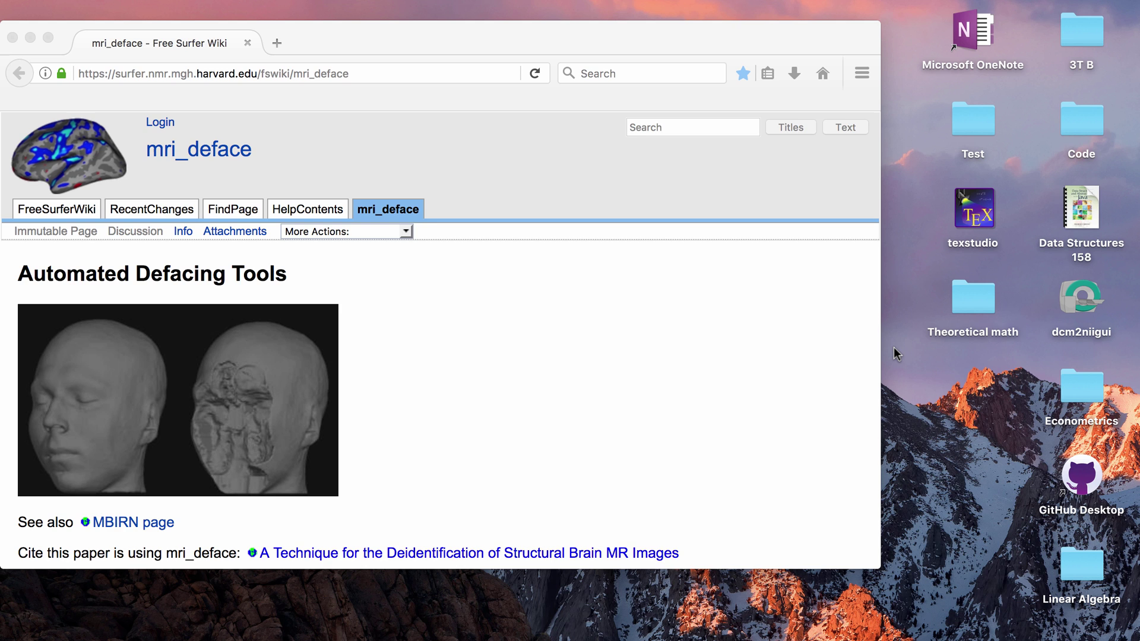
# Launch dcm2niigui, shift its window right, and look through its menus
pyautogui.doubleClick(1086, 295)
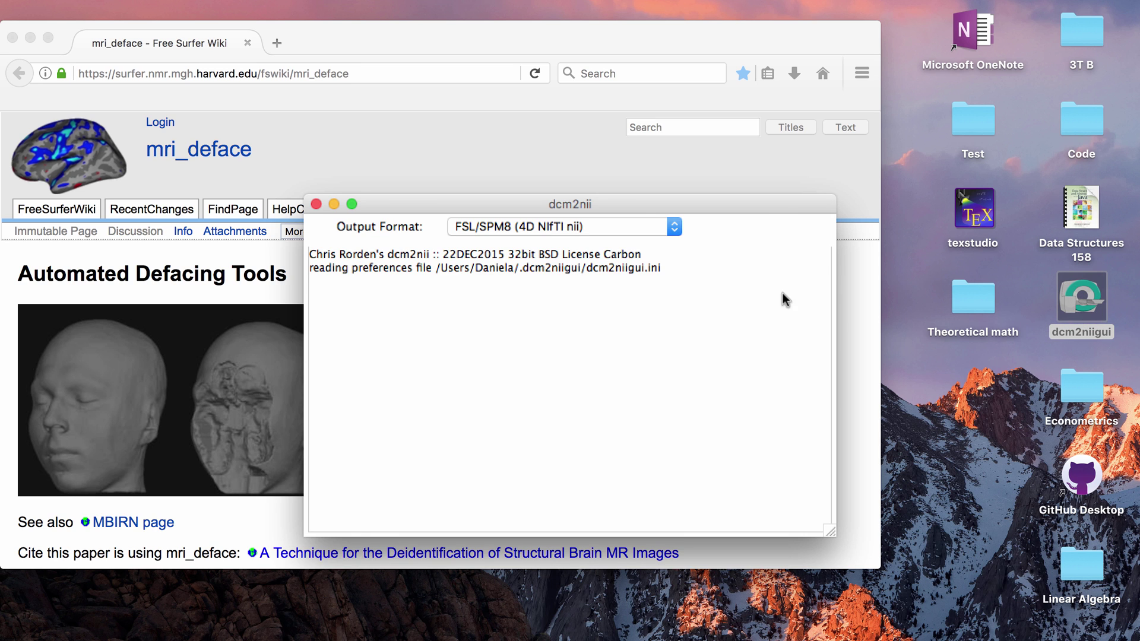
pyautogui.moveTo(633, 204); pyautogui.dragTo(811, 209)
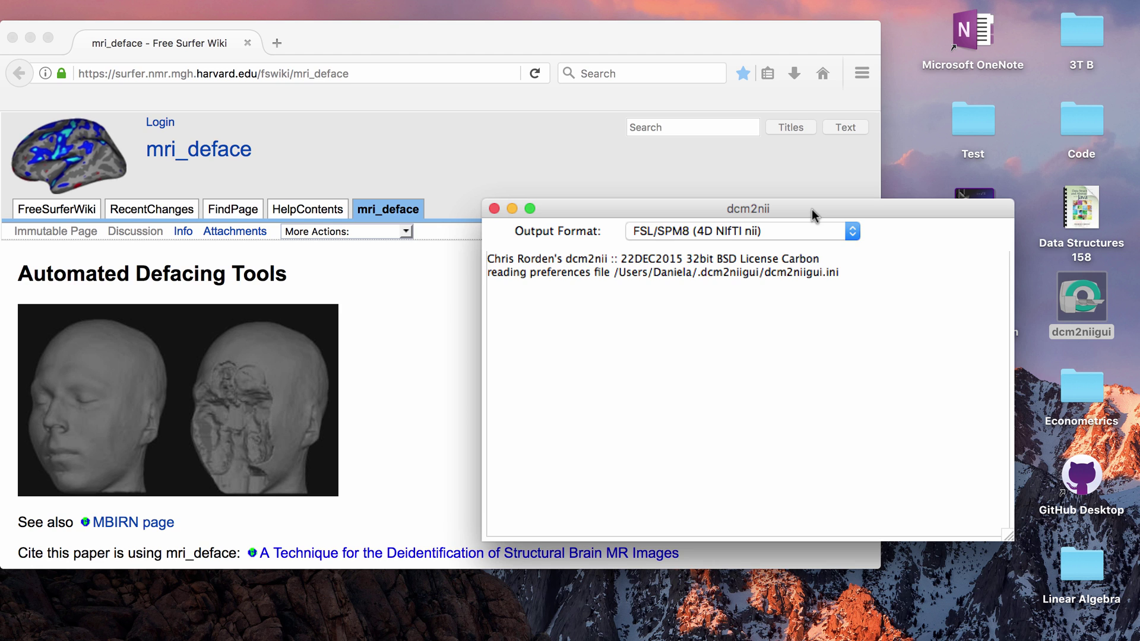
pyautogui.click(578, 269)
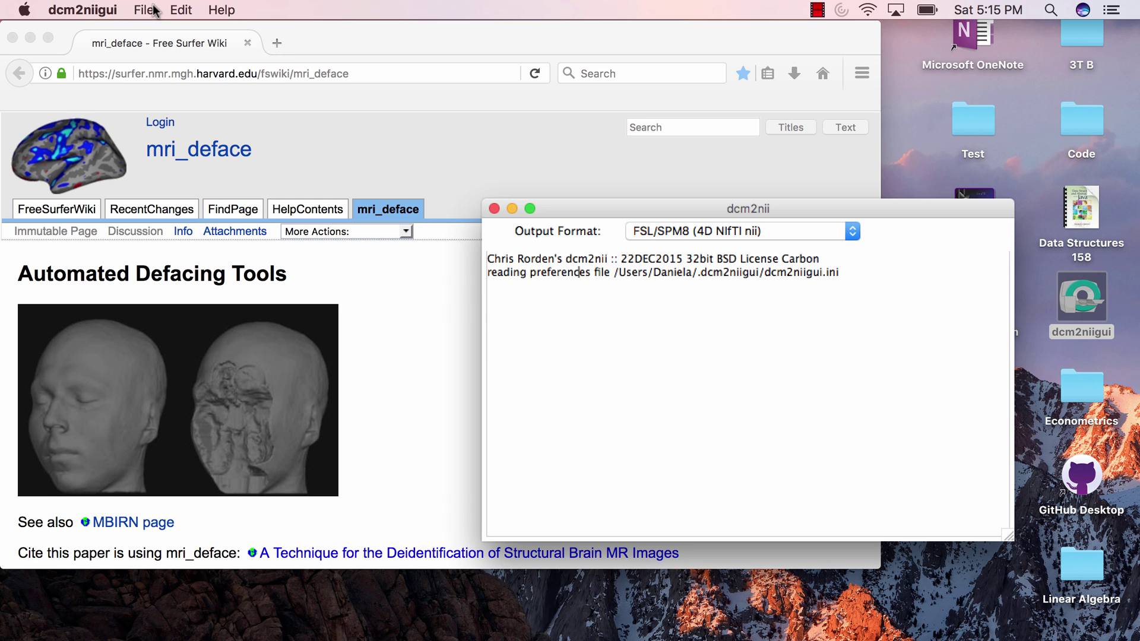
pyautogui.click(148, 11)
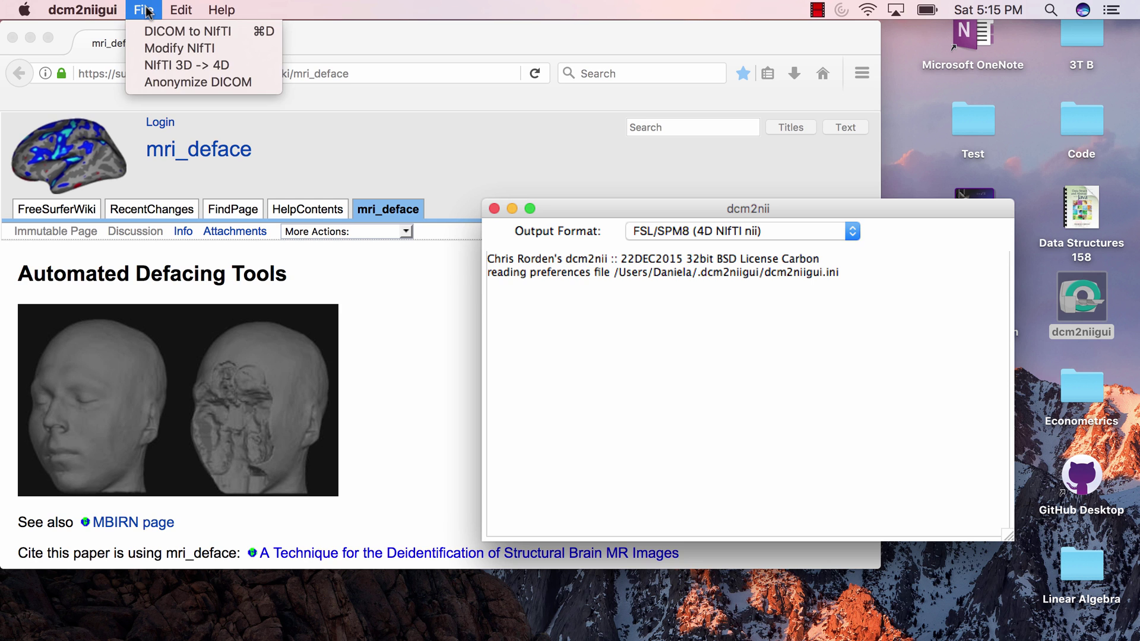
pyautogui.click(237, 10)
pyautogui.click(181, 10)
# Anonymize the DICOM images in the Desktop > 3T B > Dicoms folder
pyautogui.click(158, 82)
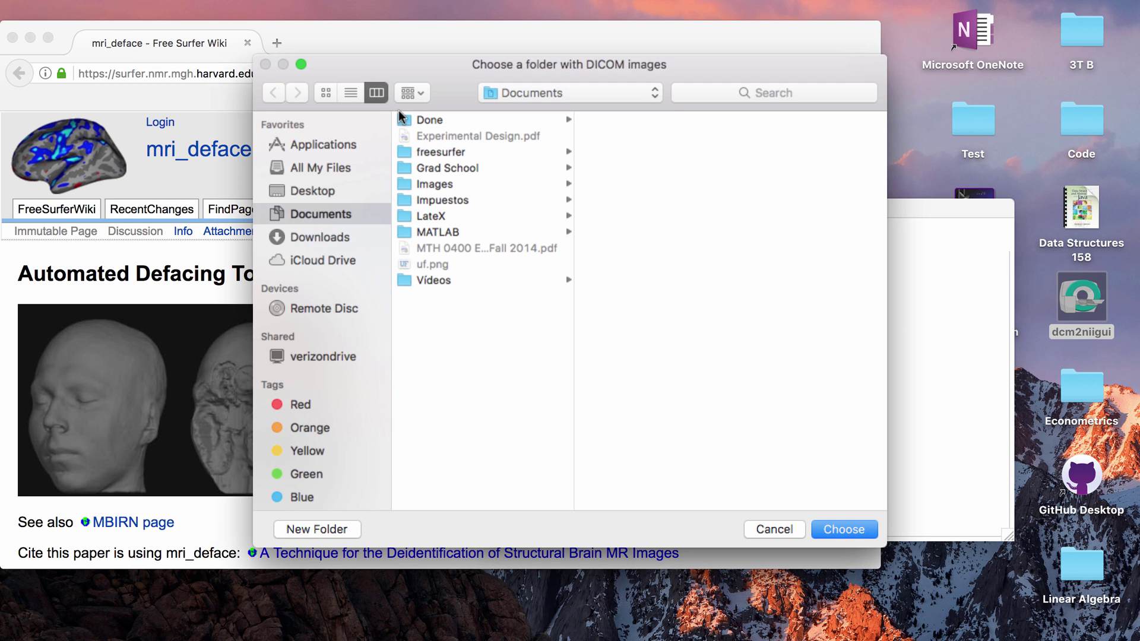
pyautogui.click(340, 196)
pyautogui.click(427, 121)
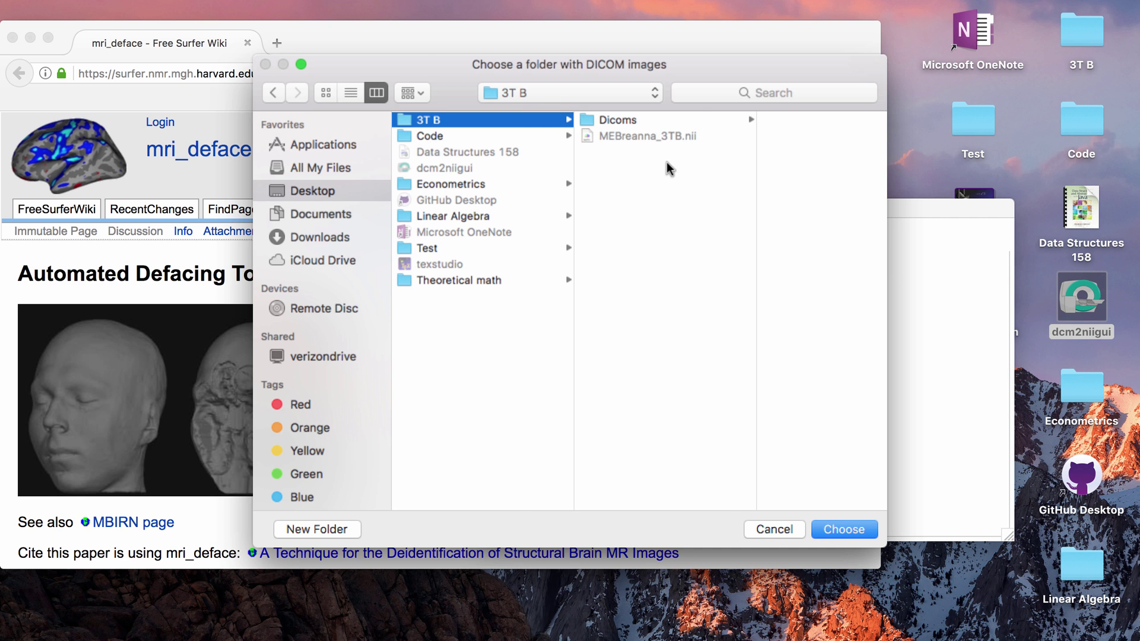
pyautogui.click(647, 122)
pyautogui.click(826, 529)
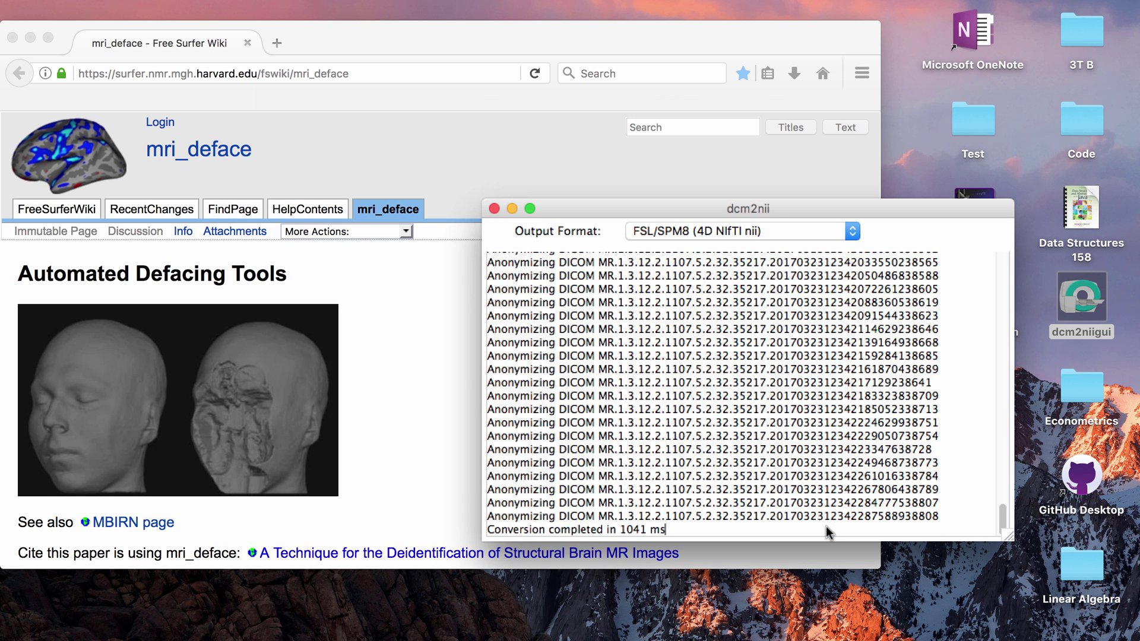
# Review the conversion log, then quit dcm2niigui
pyautogui.scroll(2, 842, 357)
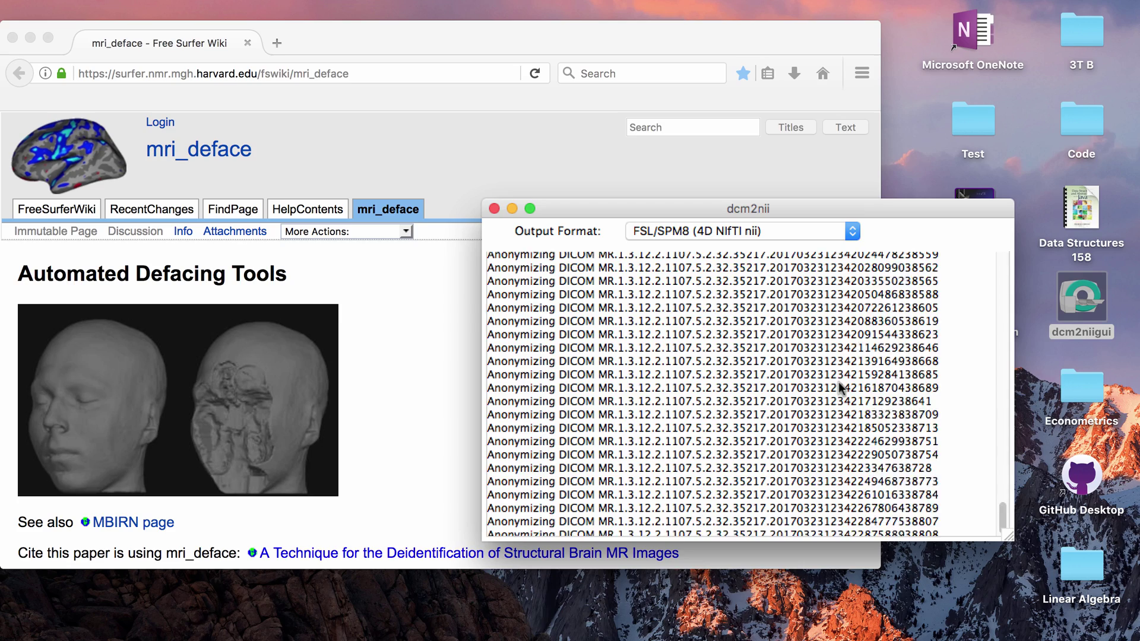
pyautogui.scroll(8, 840, 386)
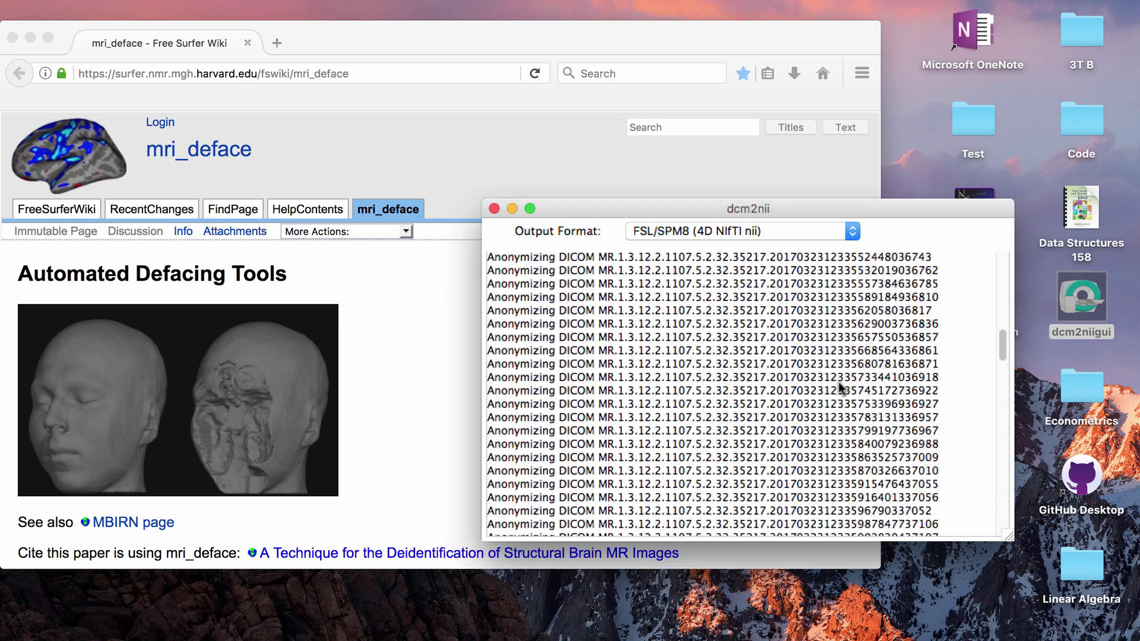
pyautogui.scroll(-8, 841, 387)
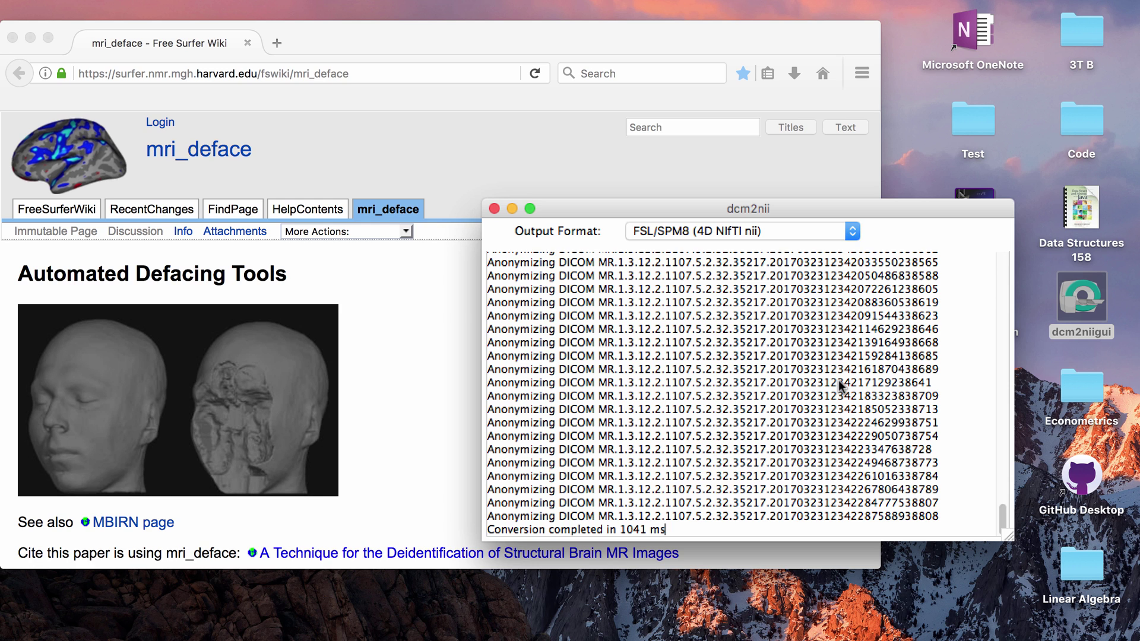
pyautogui.press('super+q')
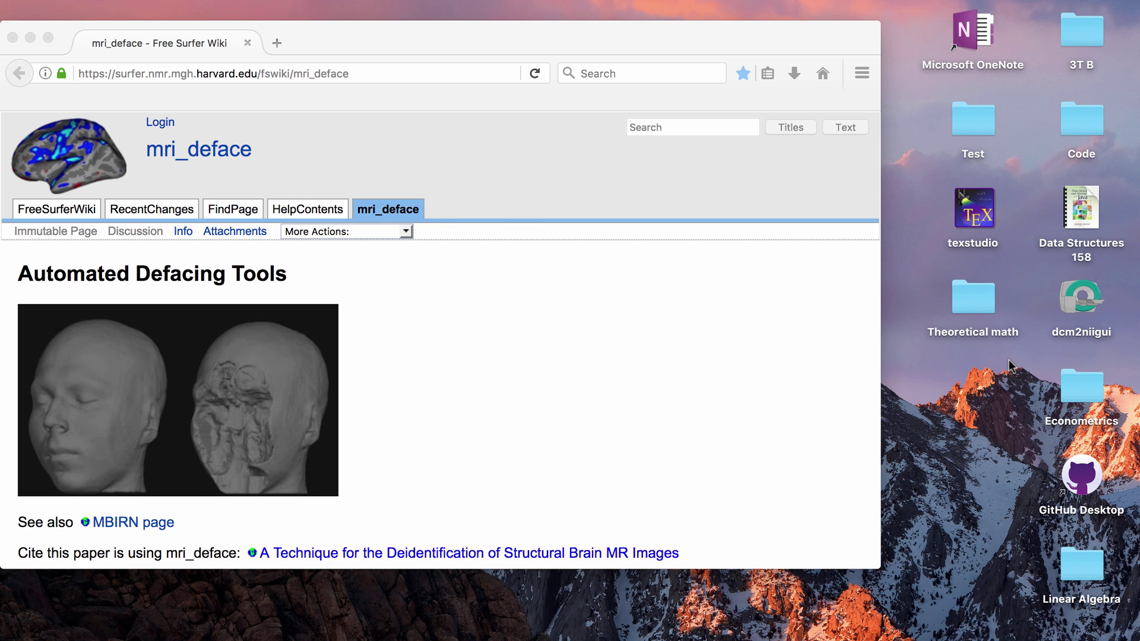
# Relaunch dcm2niigui, place its window on the right, and bring up Spotlight search
pyautogui.doubleClick(1081, 299)
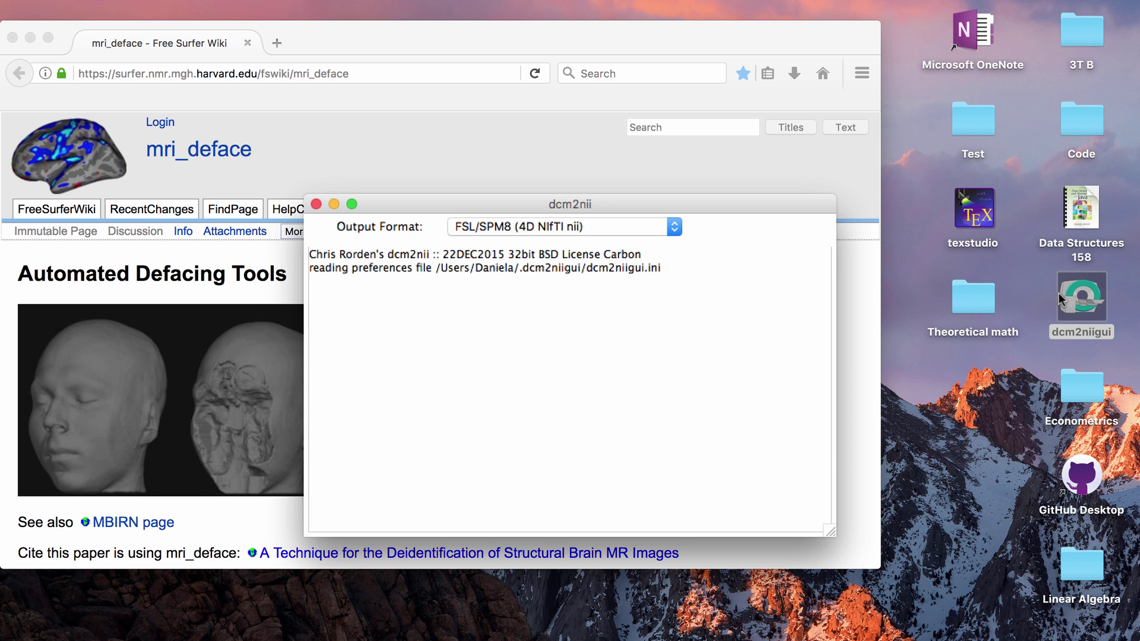
pyautogui.moveTo(651, 212); pyautogui.dragTo(785, 218)
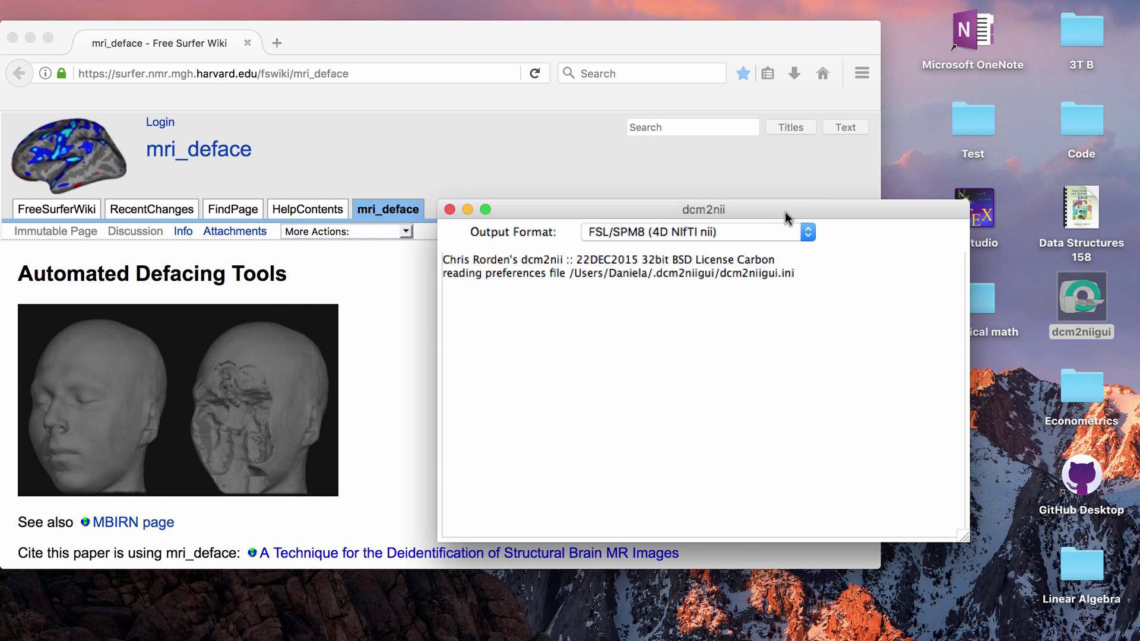
pyautogui.click(903, 158)
pyautogui.click(796, 353)
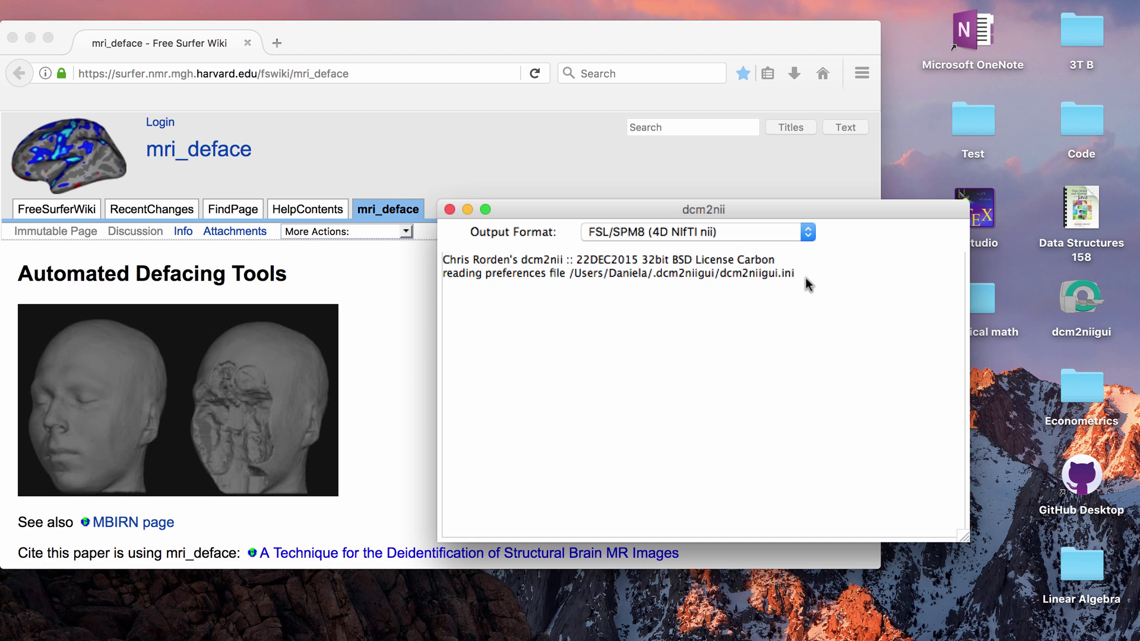
pyautogui.click(1052, 10)
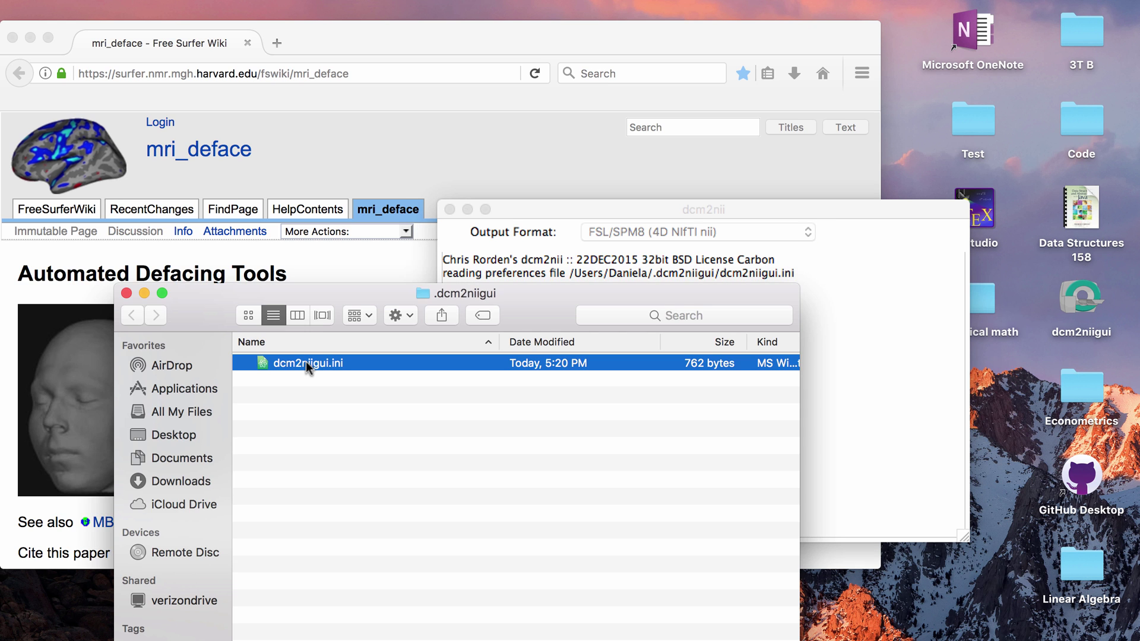
# Confirm dcm2niigui.ini contains Anonymize=1 in Atom, then close the file and its .dcm2niigui folder
pyautogui.doubleClick(305, 362)
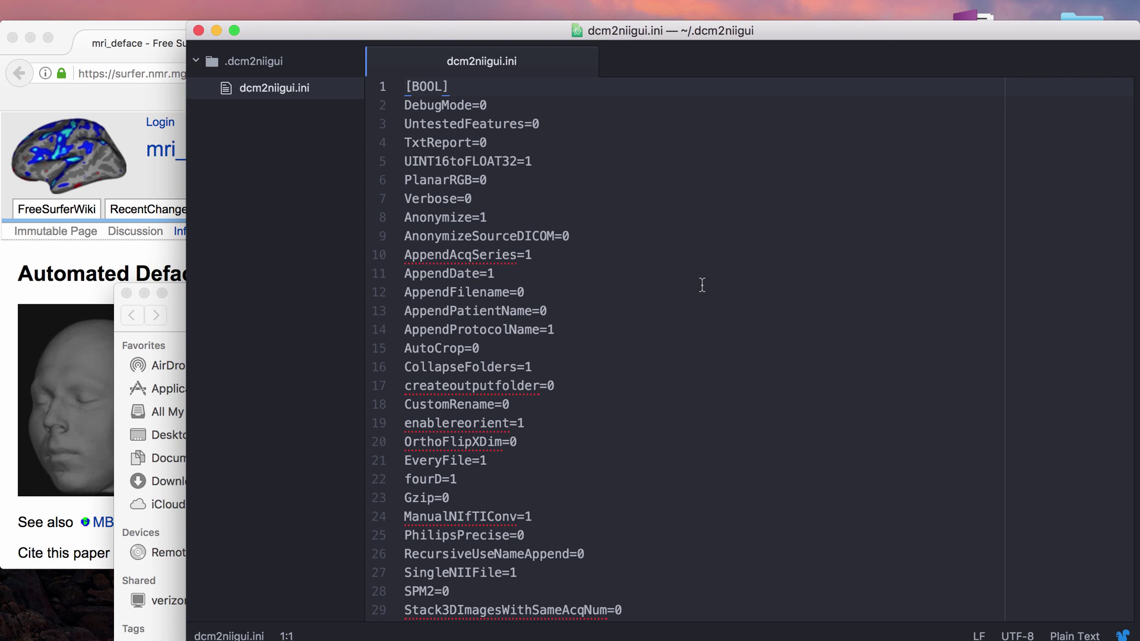
pyautogui.scroll(-5, 703, 285)
pyautogui.scroll(5, 702, 285)
pyautogui.tripleClick(444, 217)
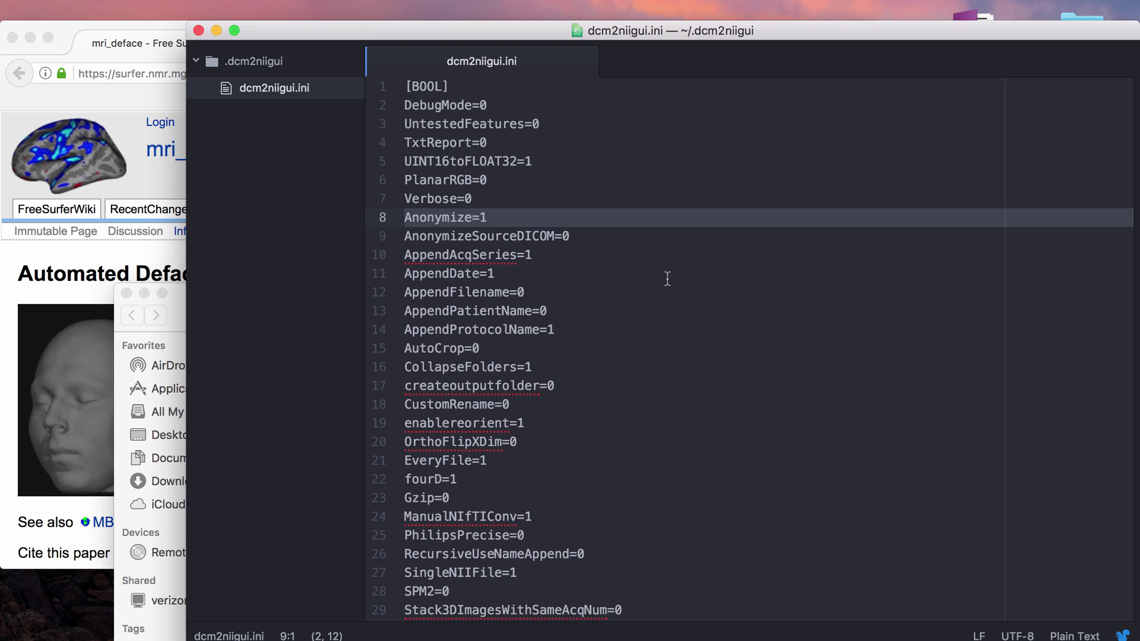
pyautogui.click(199, 30)
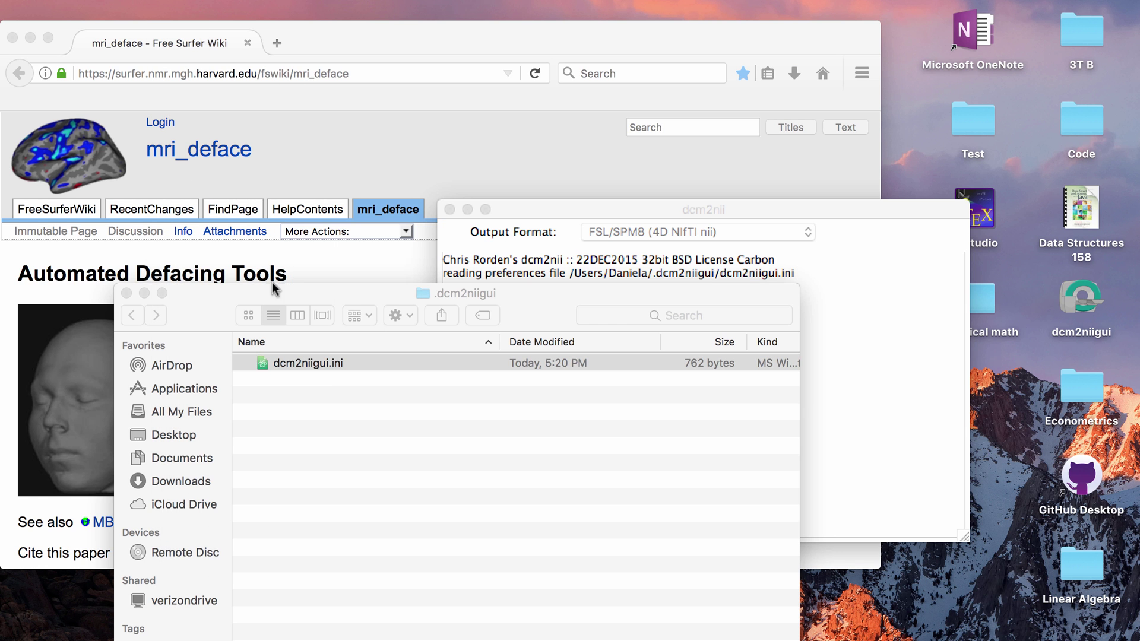
pyautogui.click(126, 293)
pyautogui.click(639, 395)
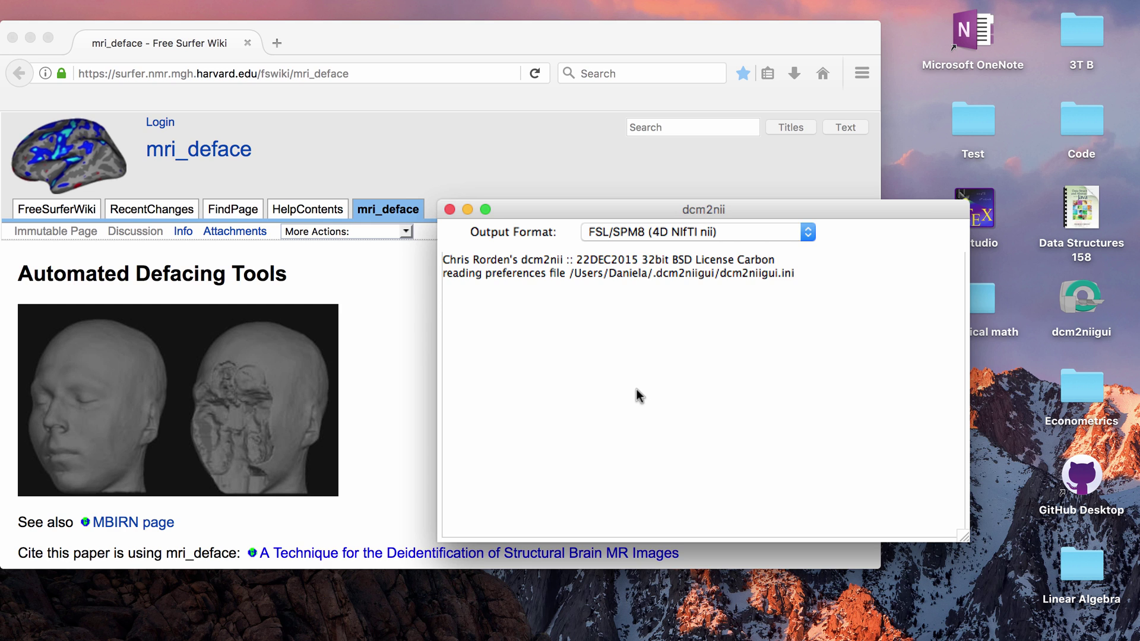
# Close the converter and scroll the mri_deface wiki page to the paper citation and download links
pyautogui.click(450, 210)
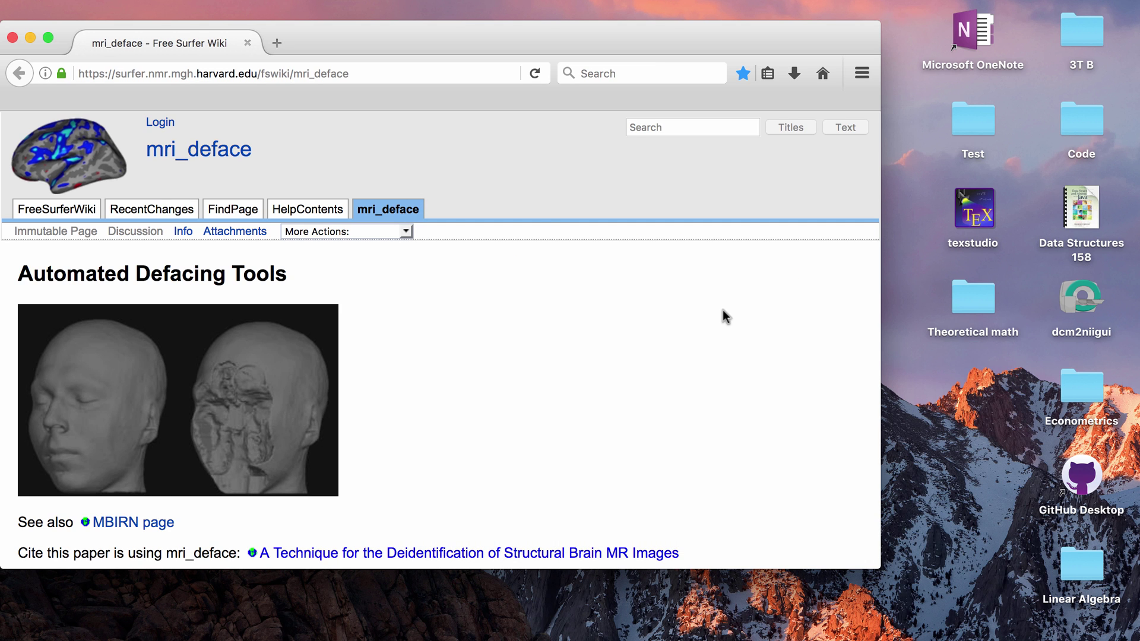
pyautogui.scroll(-3, 723, 310)
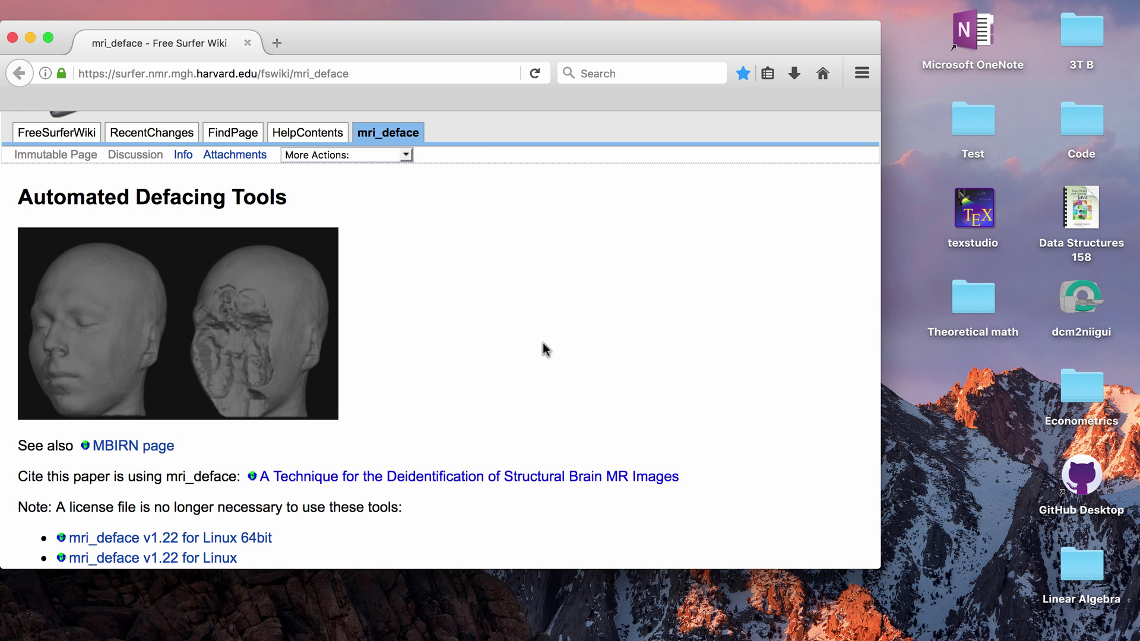
pyautogui.scroll(-15, 543, 344)
pyautogui.scroll(-15, 542, 343)
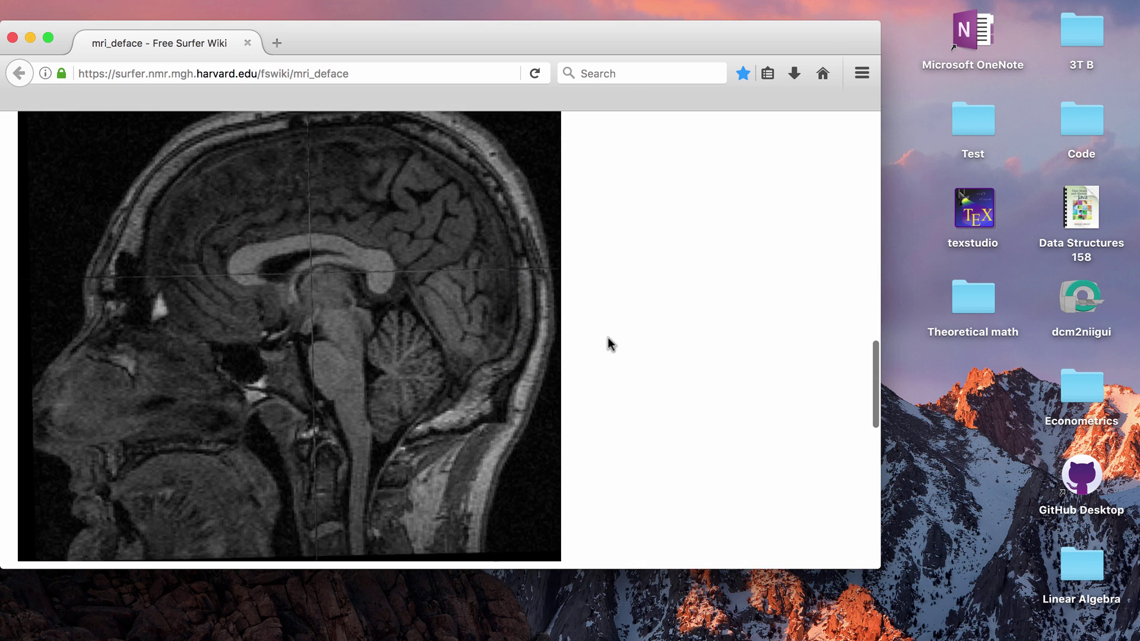
pyautogui.scroll(15, 121, 281)
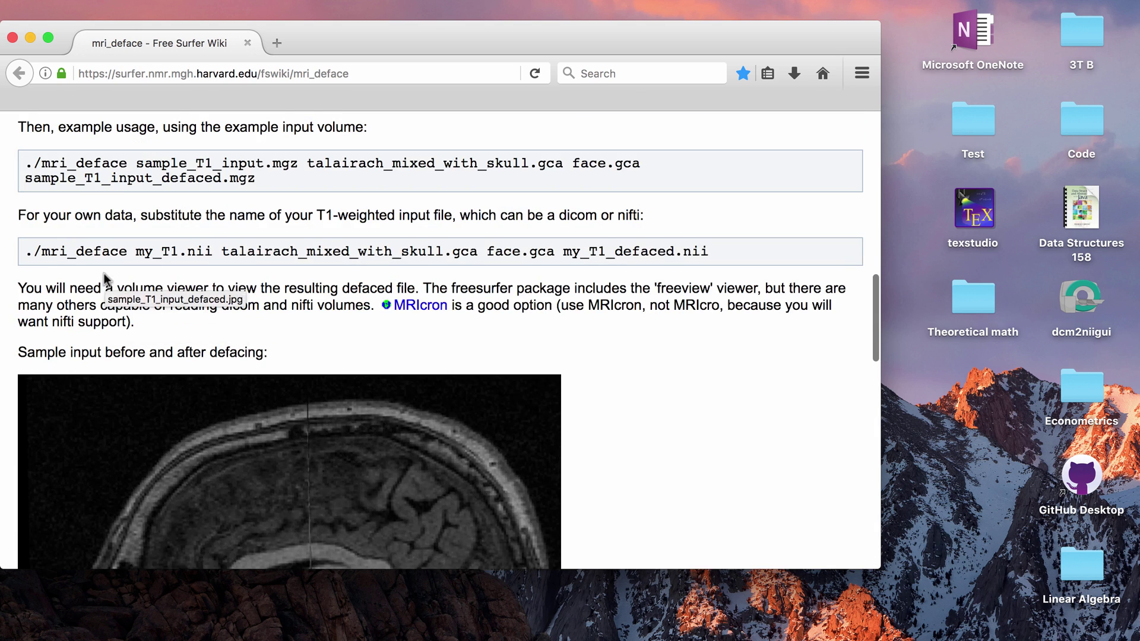
pyautogui.scroll(-5, 620, 330)
pyautogui.scroll(-2, 621, 330)
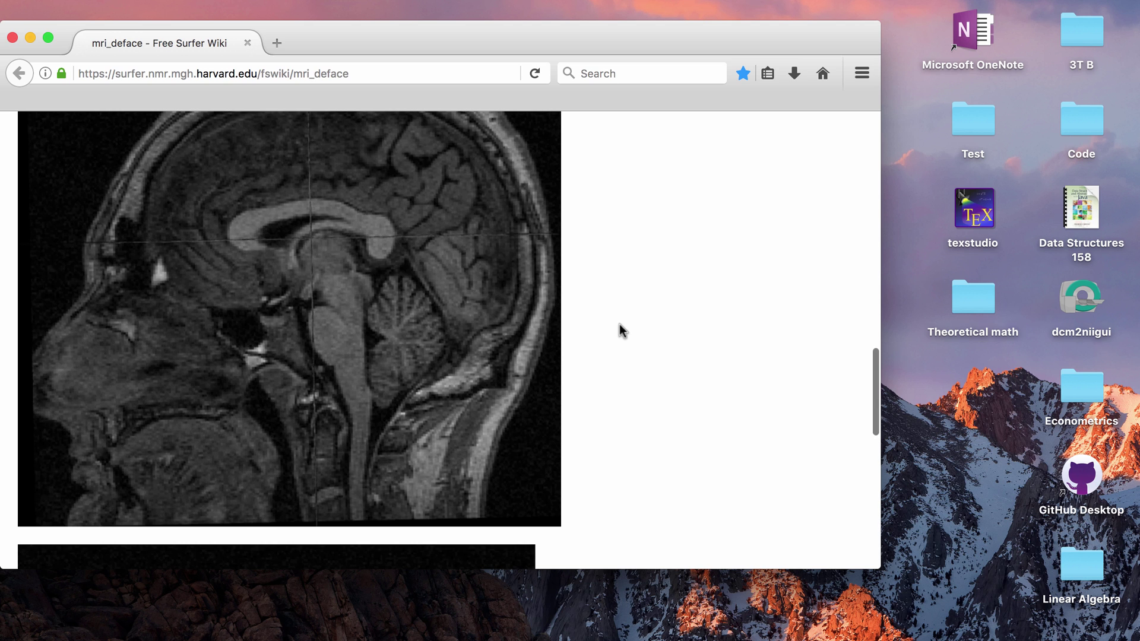
pyautogui.scroll(15, 619, 326)
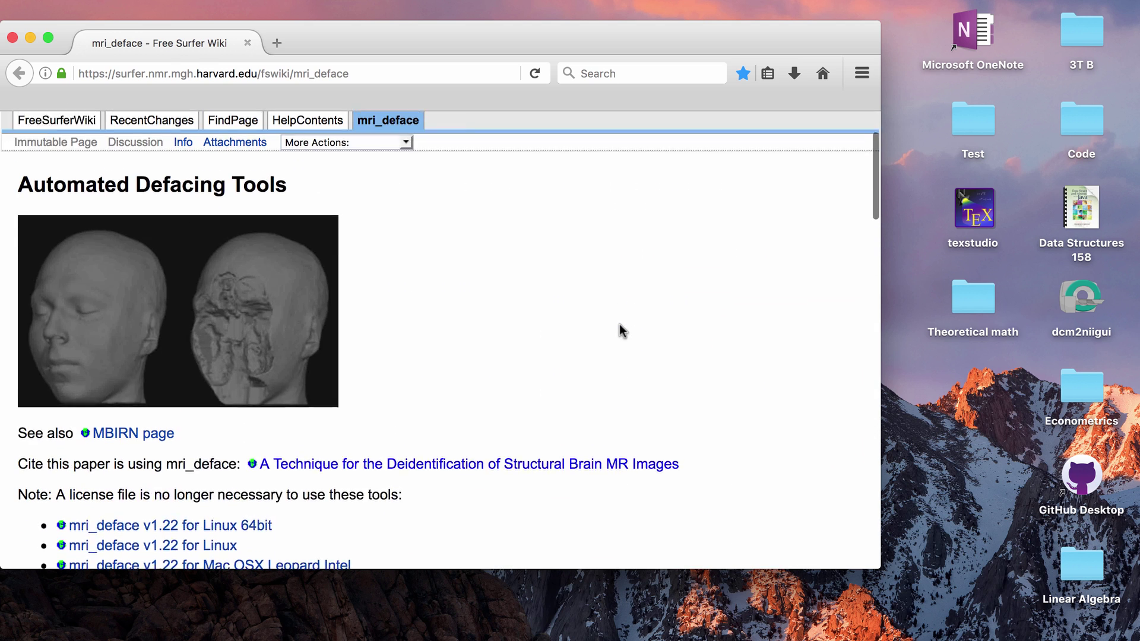
pyautogui.scroll(-15, 618, 372)
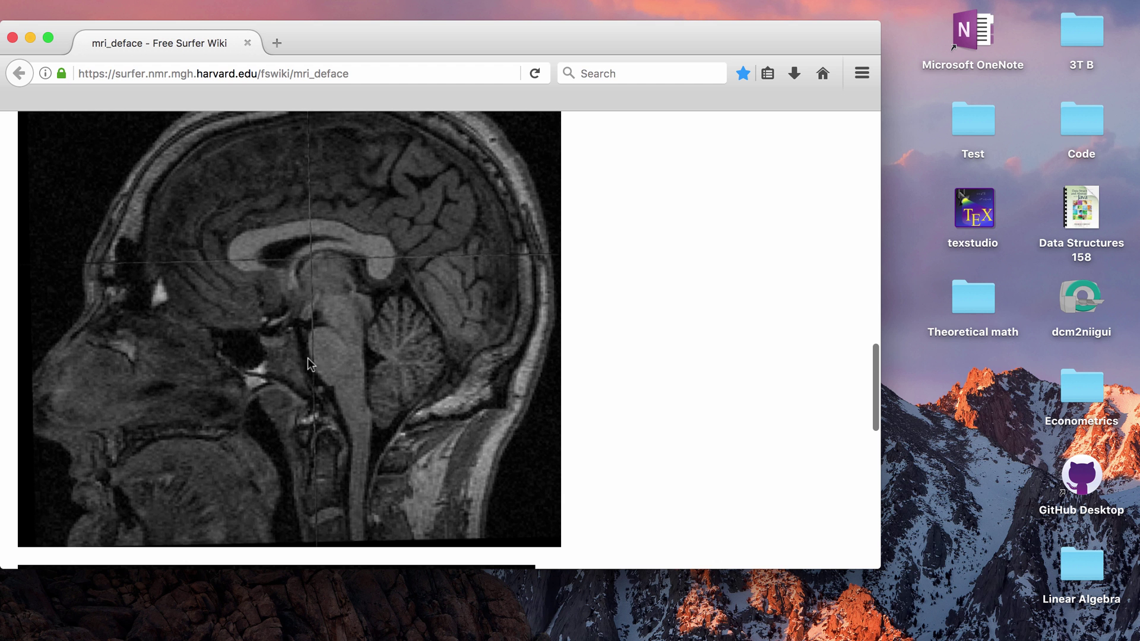
pyautogui.scroll(15, 699, 322)
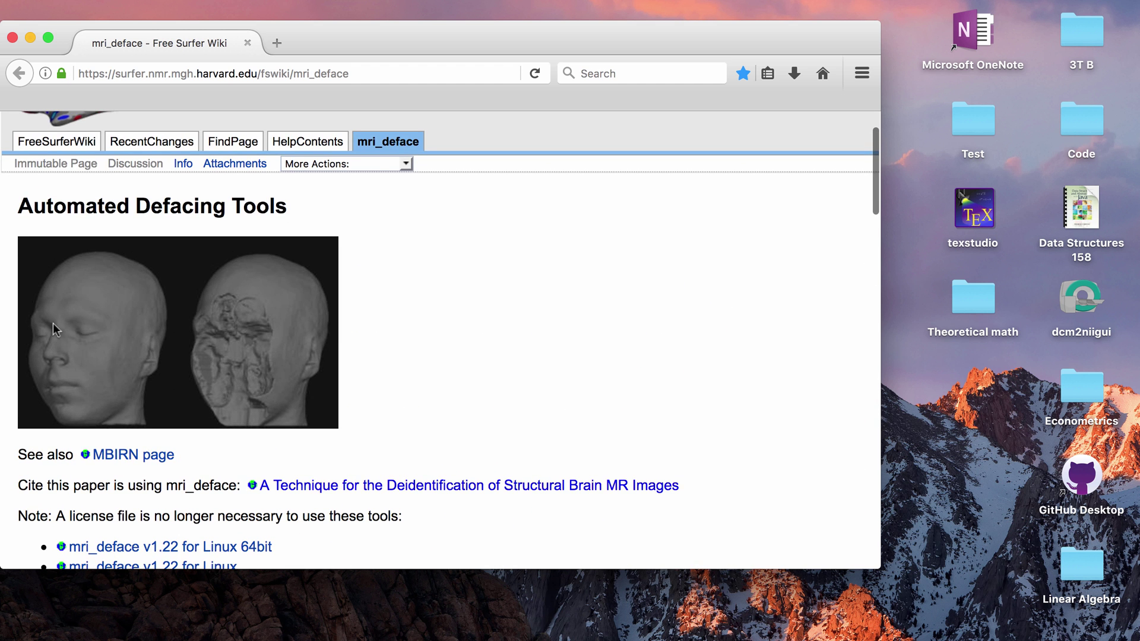
pyautogui.scroll(-3, 498, 322)
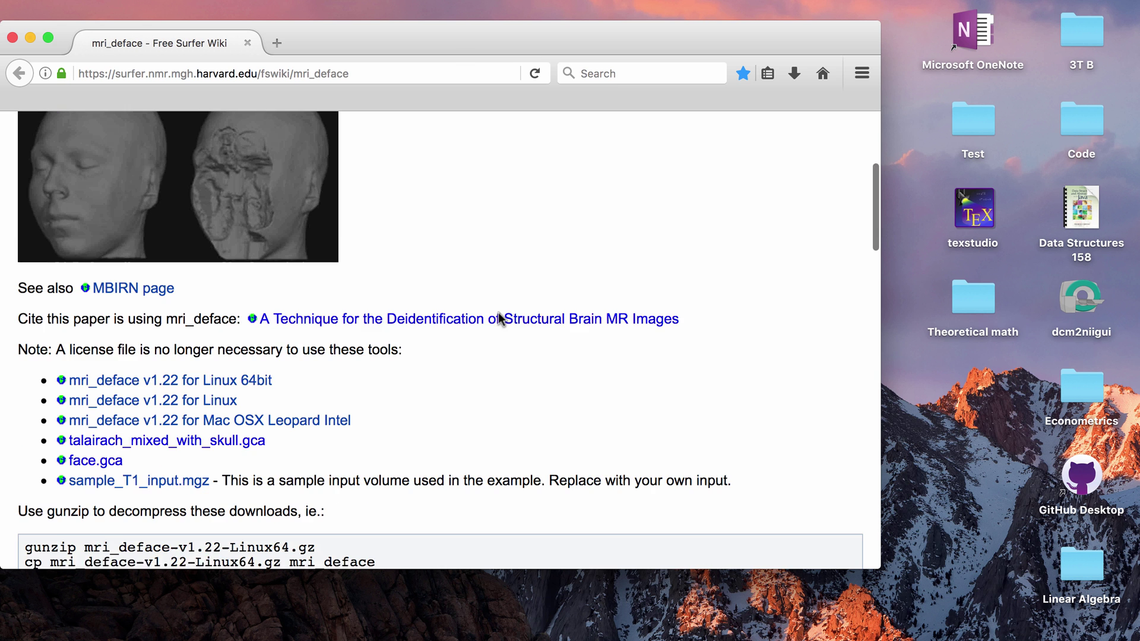
# Open the mri_deface defacing paper link in a new tab
pyautogui.rightClick(464, 322)
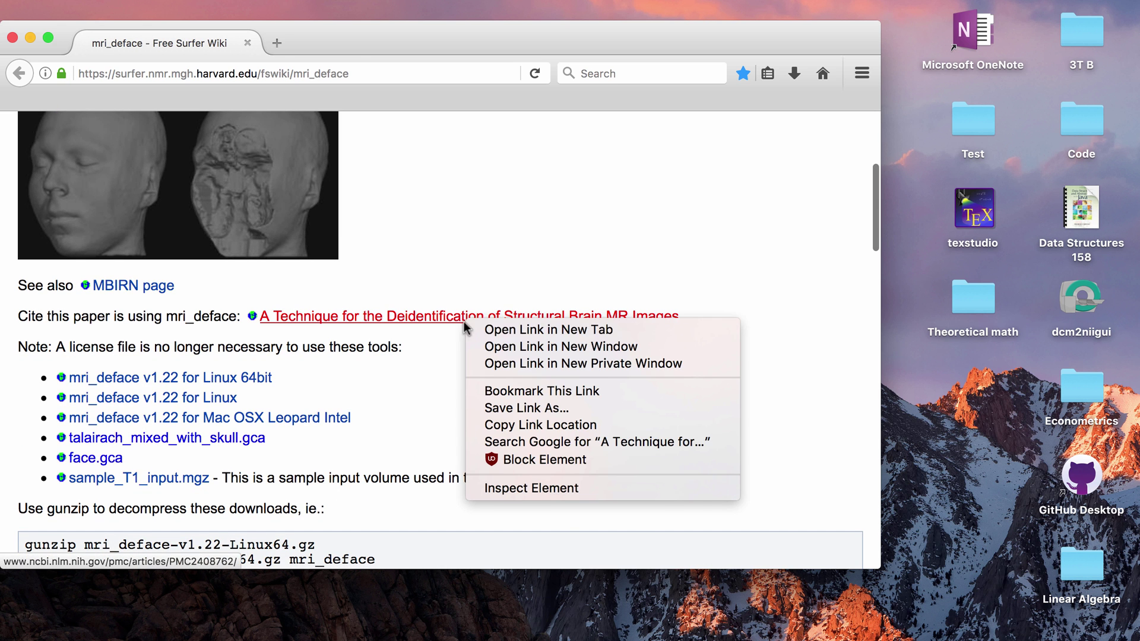
pyautogui.click(491, 327)
pyautogui.scroll(2, 426, 220)
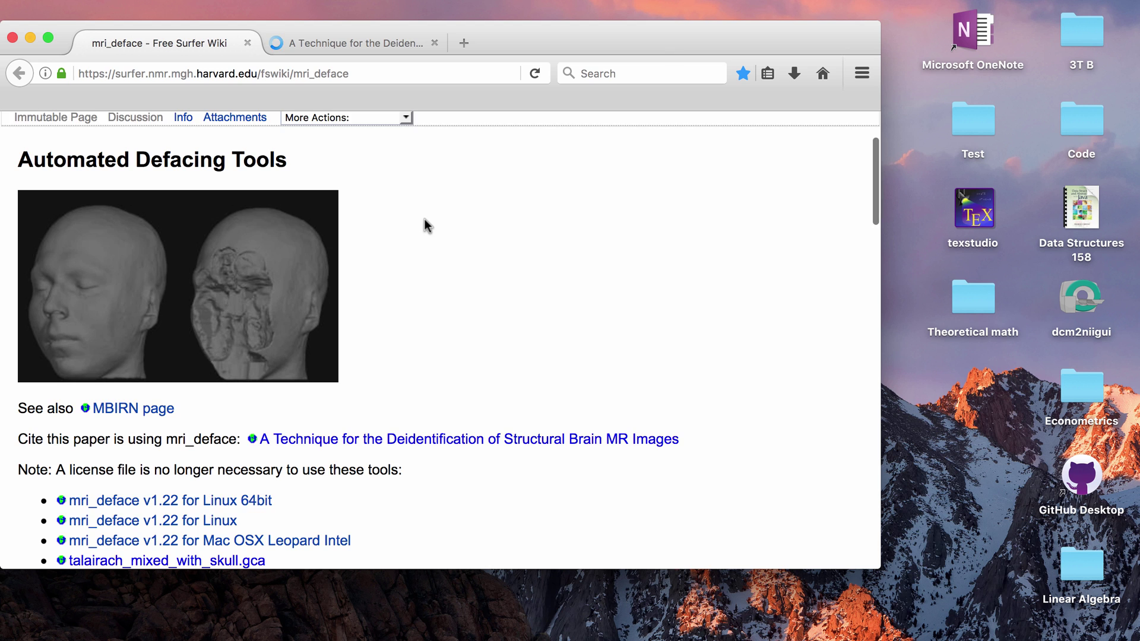
pyautogui.scroll(-1, 425, 220)
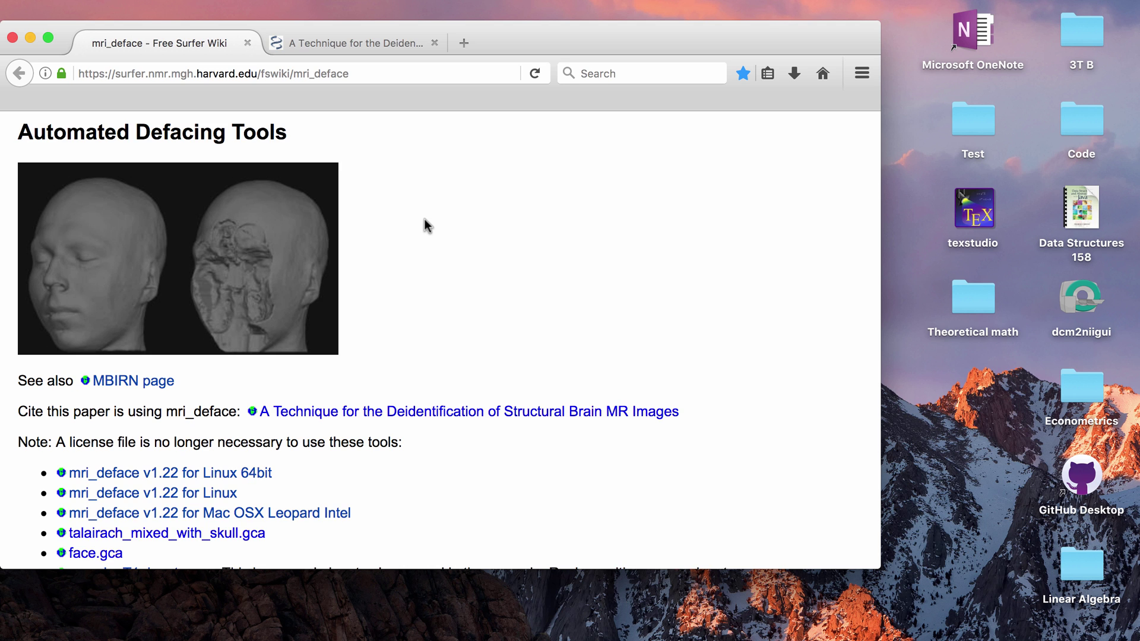
# Scroll through the wiki's download links, usage instructions and before/after sample images
pyautogui.scroll(5, 425, 224)
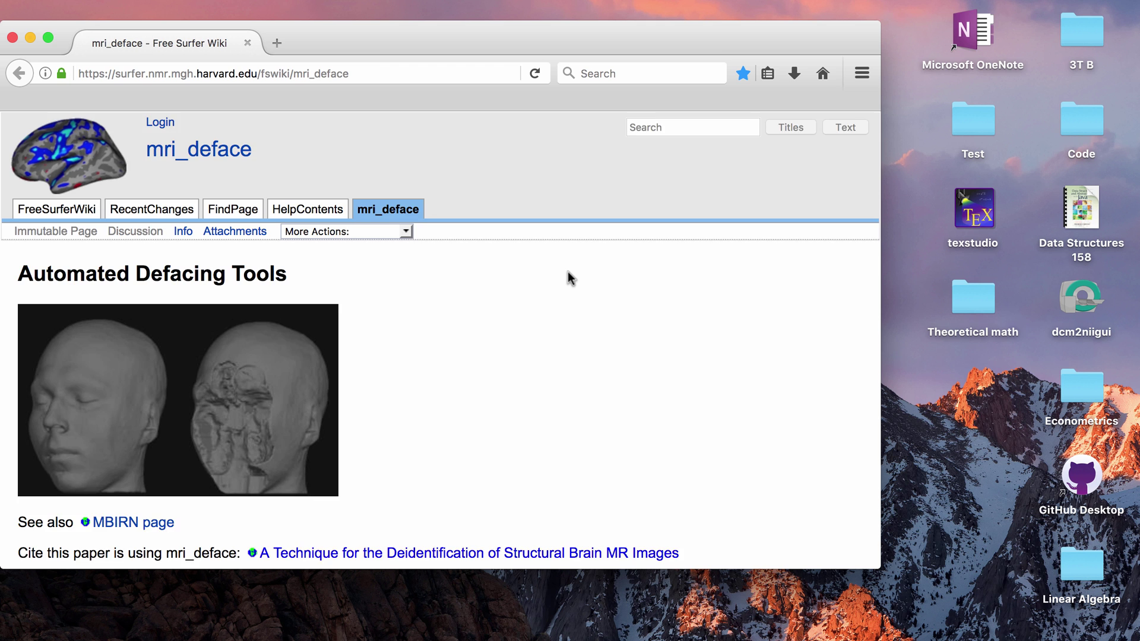
pyautogui.scroll(-2, 567, 272)
pyautogui.scroll(2, 567, 272)
pyautogui.scroll(-4, 624, 320)
pyautogui.scroll(-5, 727, 264)
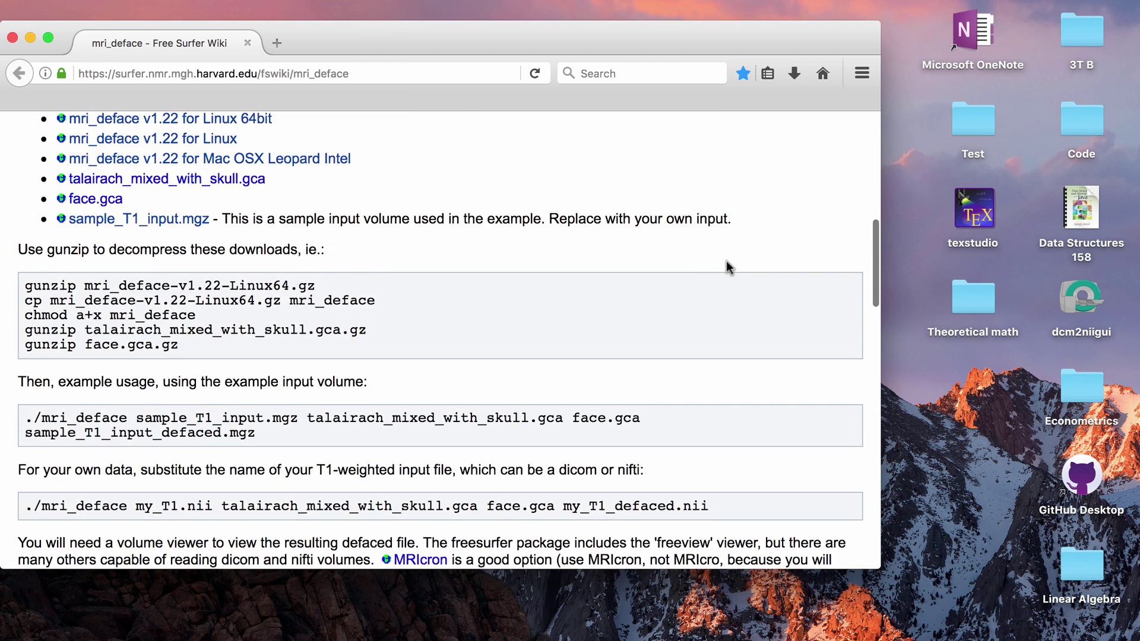
pyautogui.scroll(-10, 726, 262)
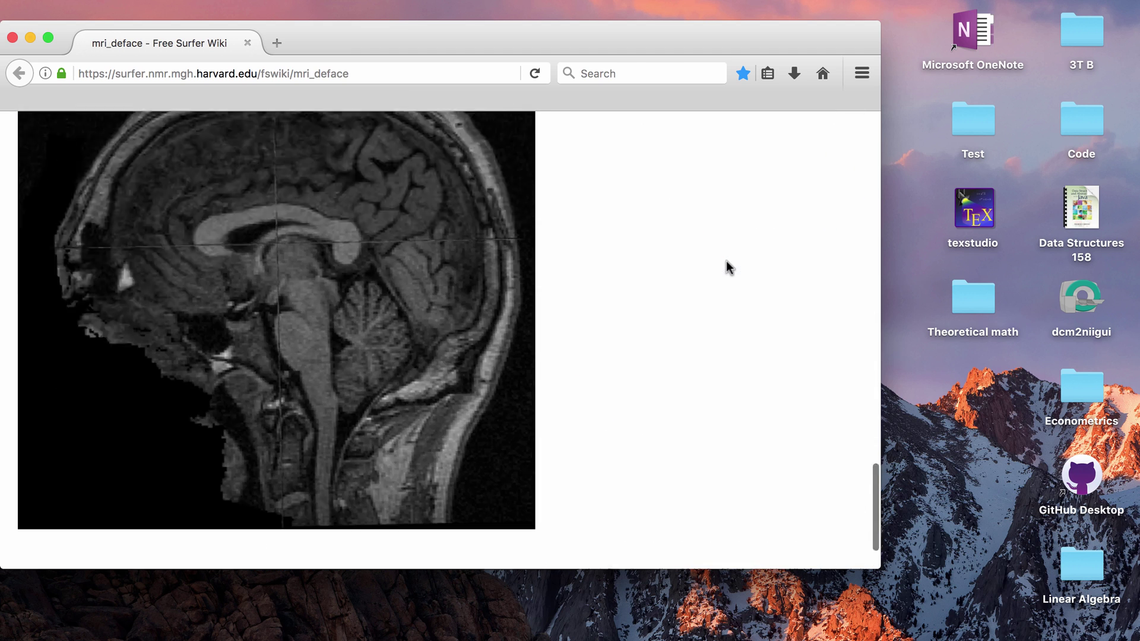
pyautogui.scroll(10, 726, 262)
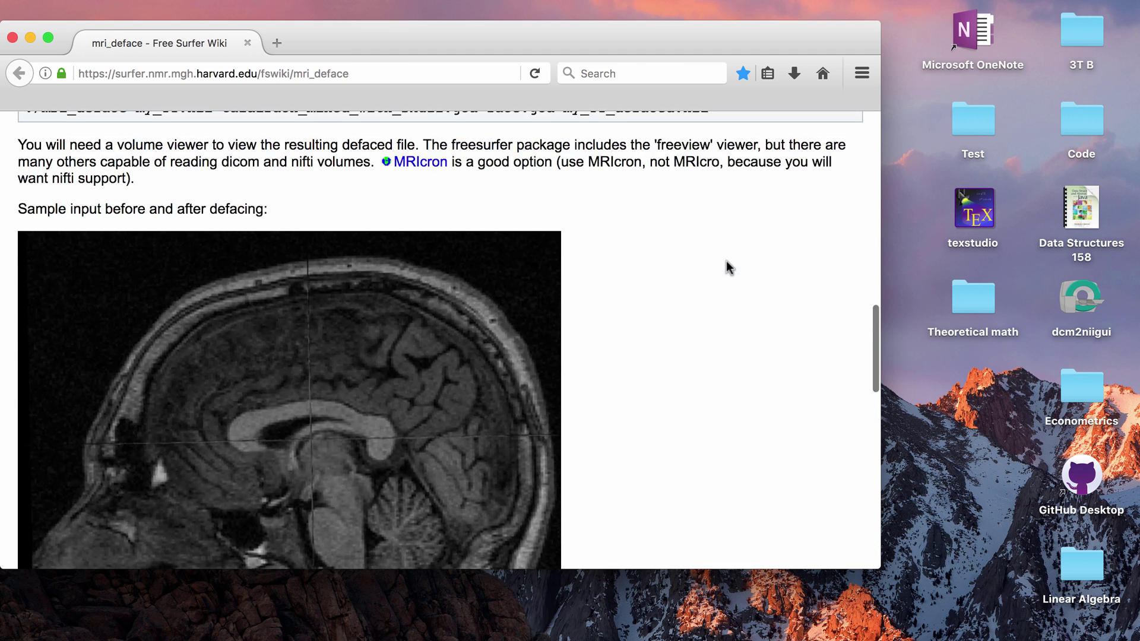
pyautogui.scroll(12, 726, 261)
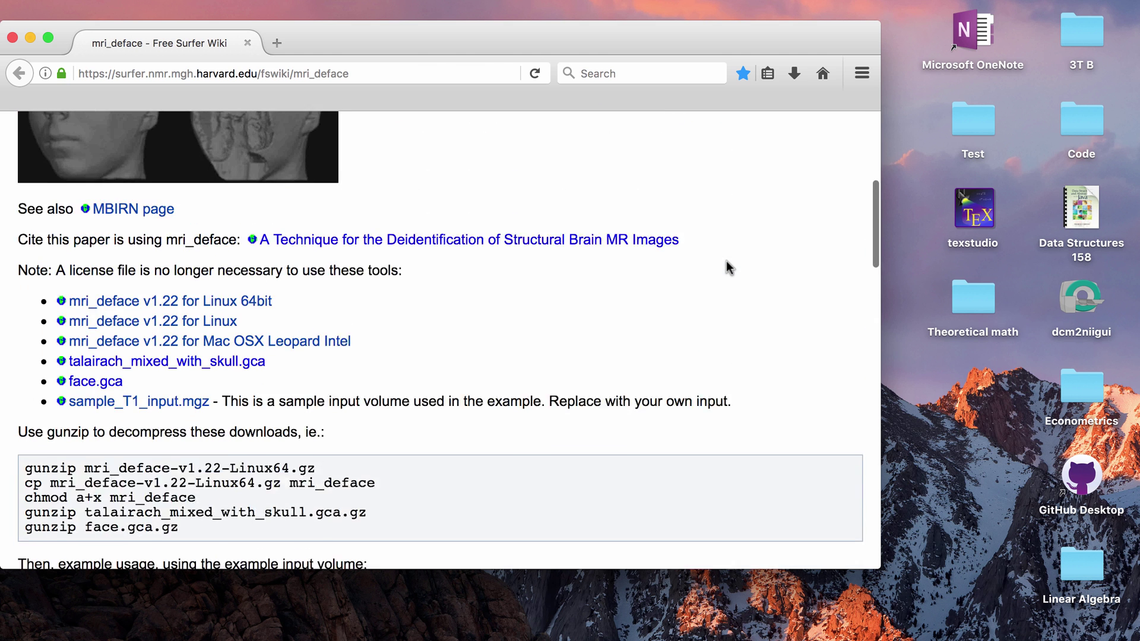
pyautogui.scroll(6, 725, 261)
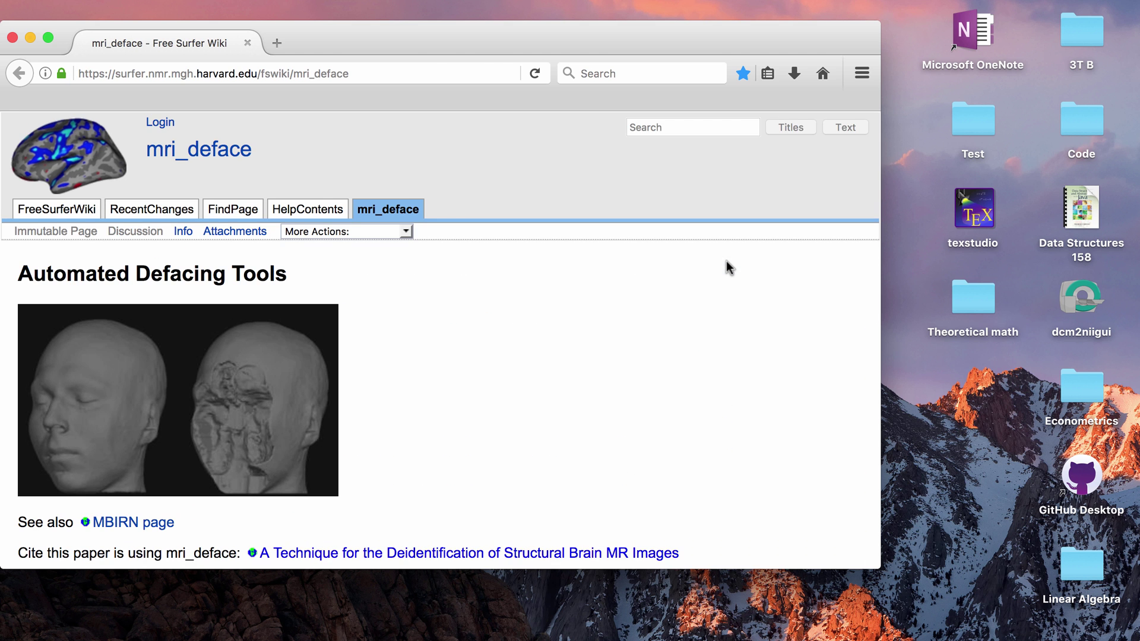
pyautogui.scroll(-5, 726, 262)
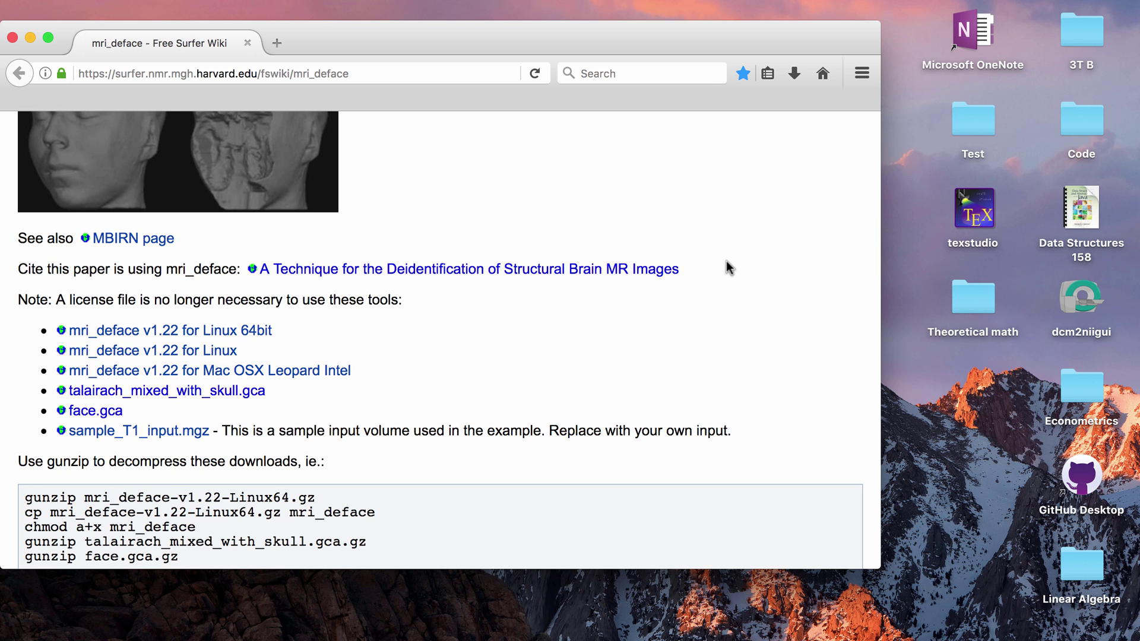
pyautogui.scroll(-10, 726, 262)
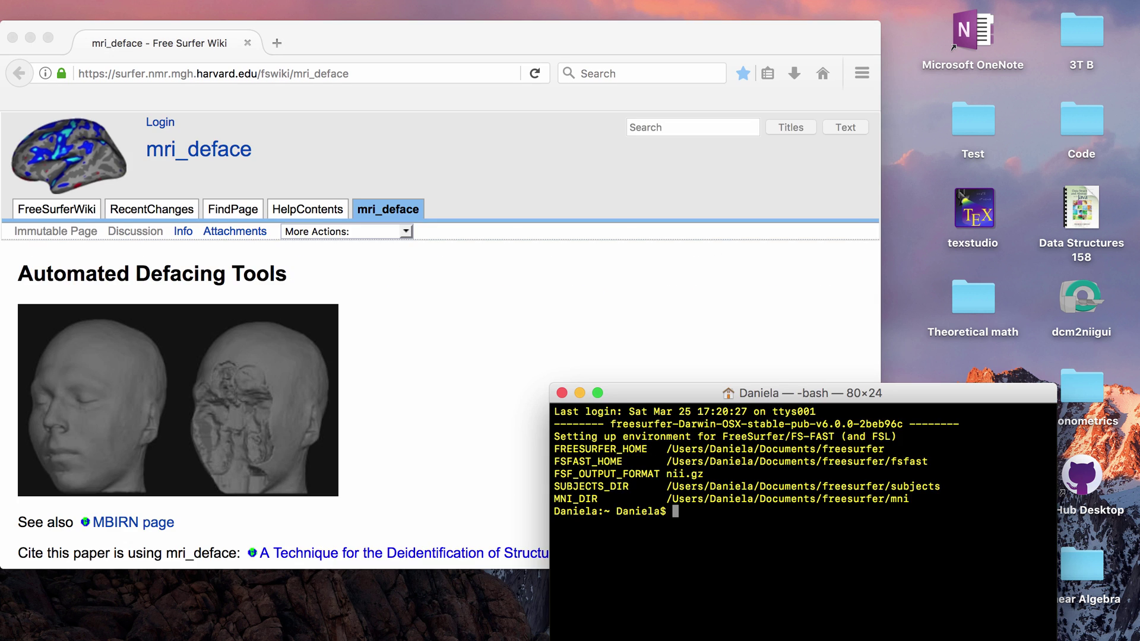
# After trying mri_deface, draft 'recon-all -deface -s kjkjkj' at the prompt without running it
pyautogui.write('mri_deface')
pyautogui.press('Up')
pyautogui.write('-deface ')
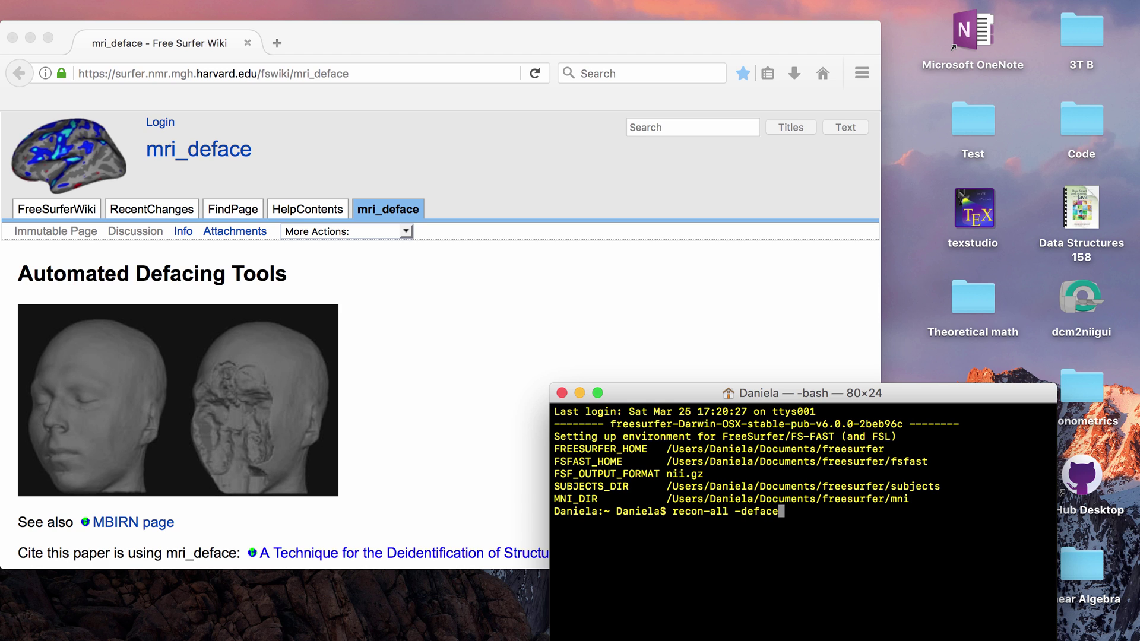
pyautogui.write('-s kjkjkj')
# Close the Terminal and scroll to the download links on the mri_deface wiki page
pyautogui.click(562, 392)
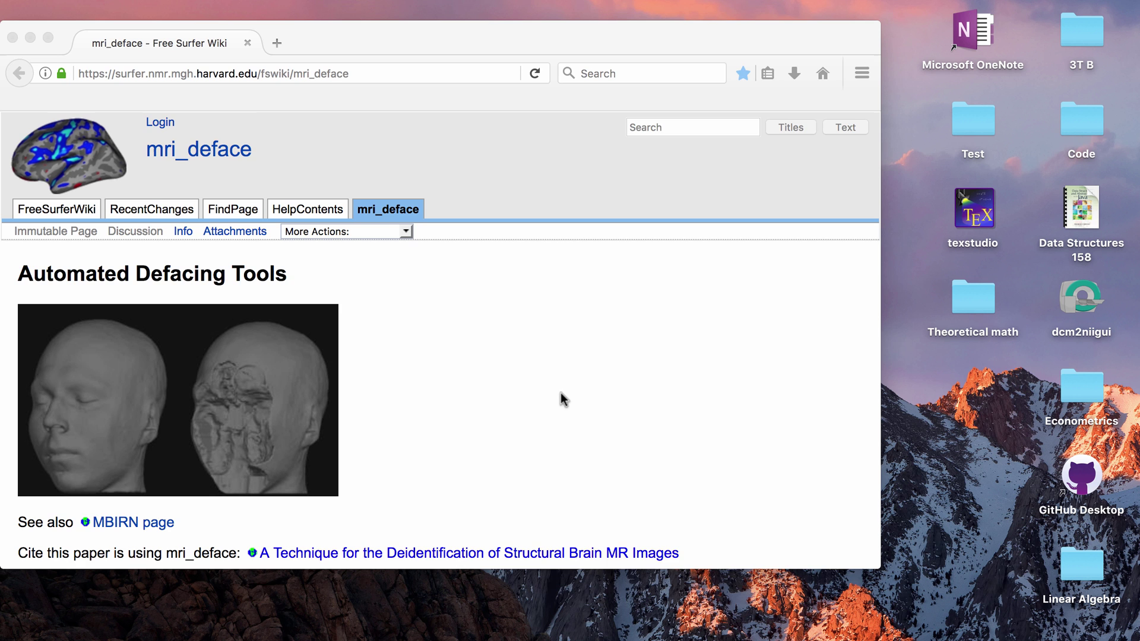
pyautogui.scroll(-5, 512, 386)
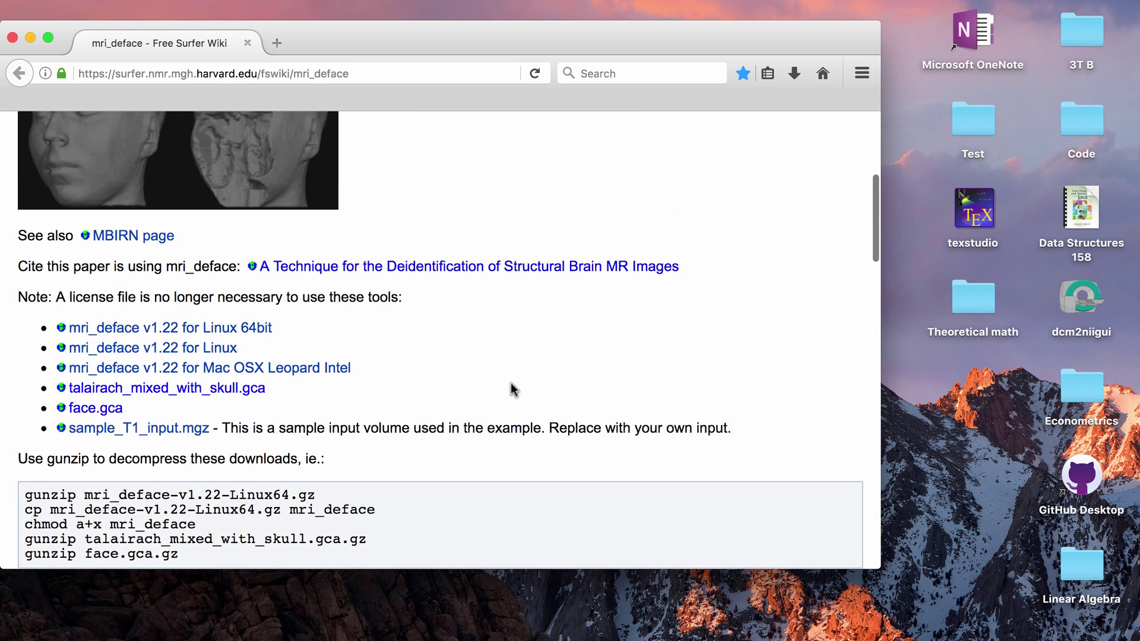
pyautogui.scroll(5, 514, 389)
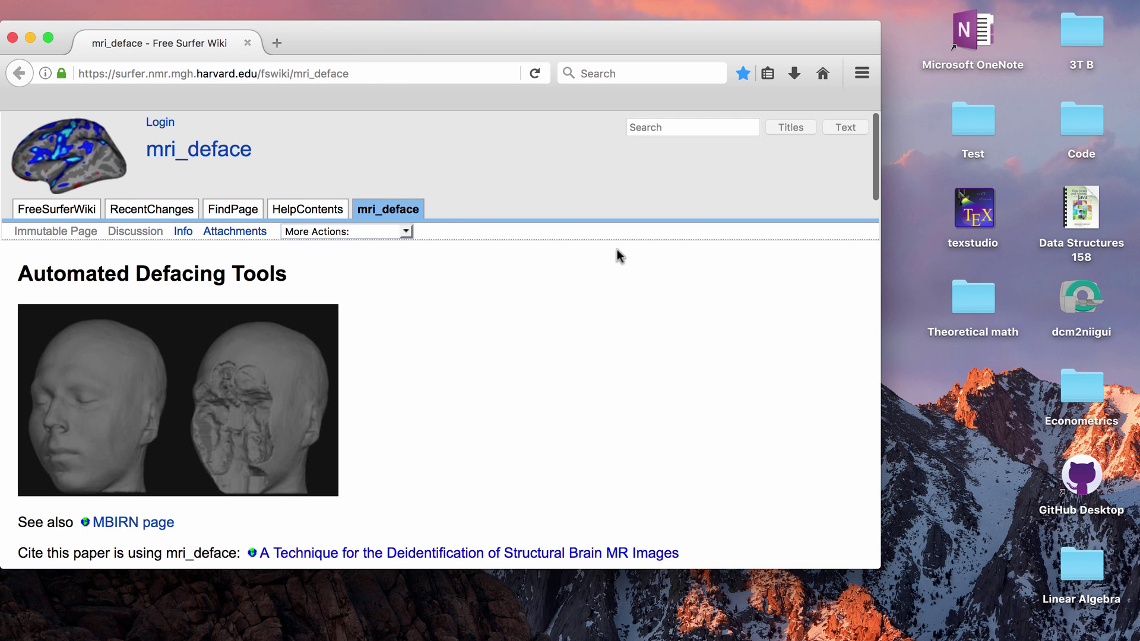
pyautogui.scroll(-7, 693, 380)
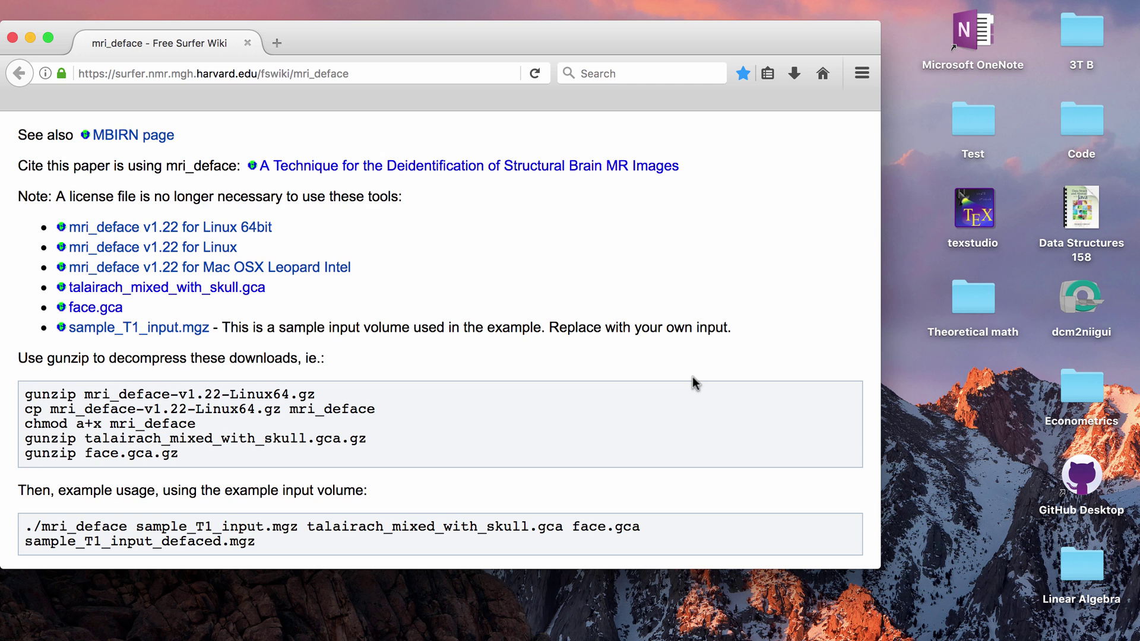
pyautogui.scroll(2, 692, 380)
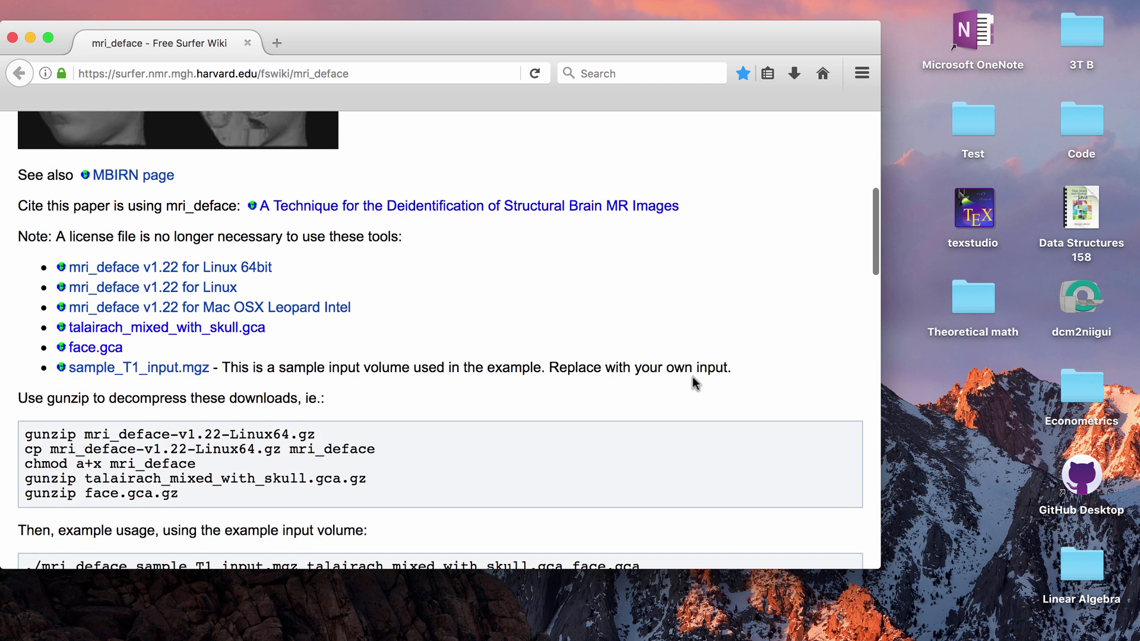
pyautogui.scroll(-2, 665, 356)
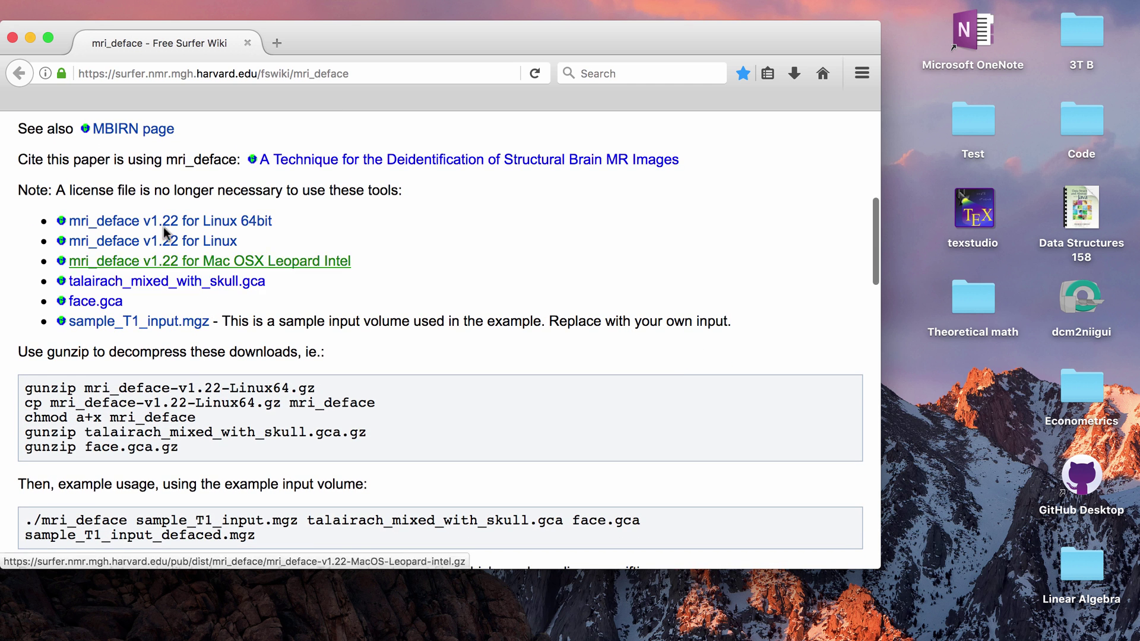
# Download the talairach_mixed_with_skull.gca and face.gca atlas files
pyautogui.click(98, 283)
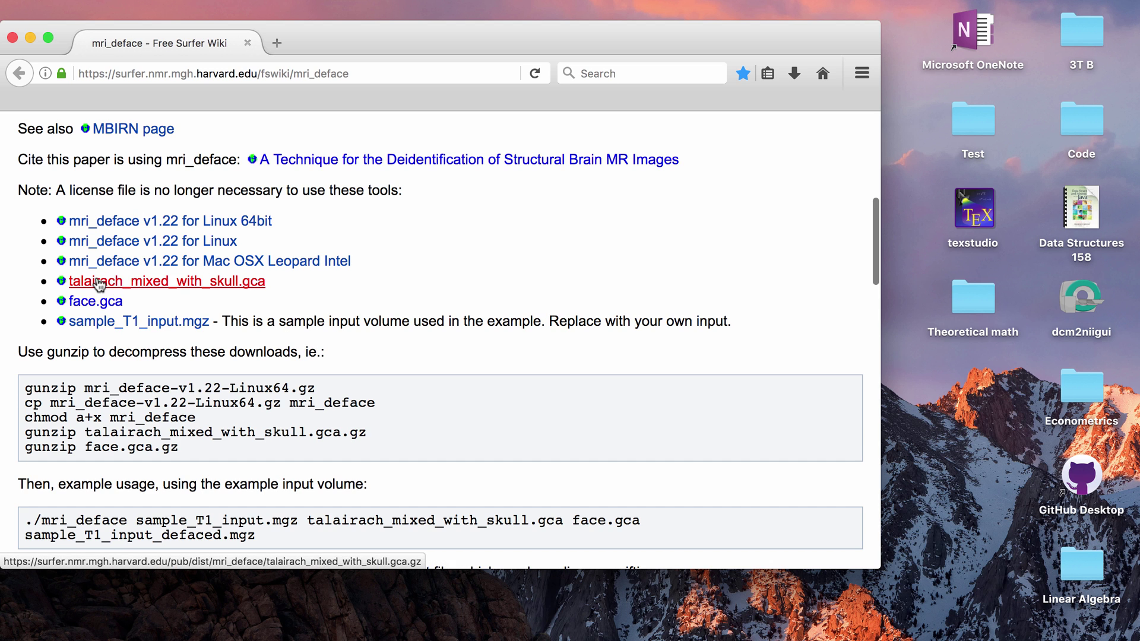
pyautogui.click(90, 307)
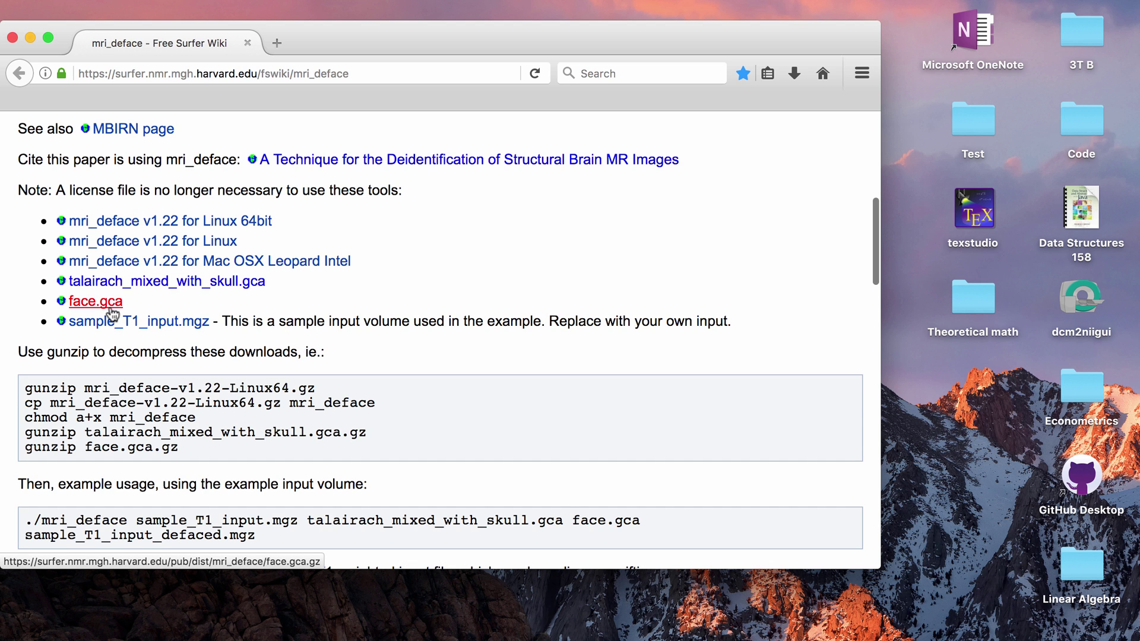
pyautogui.click(96, 284)
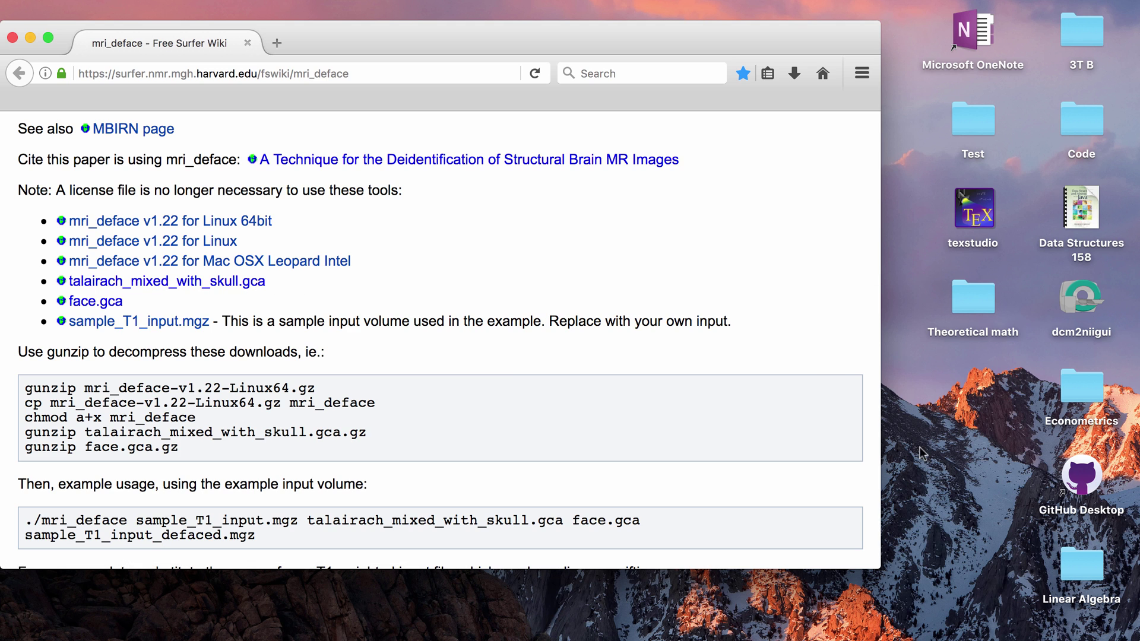
# Open the Test folder of MRI files and bring the Terminal window back, higher on screen
pyautogui.click(932, 638)
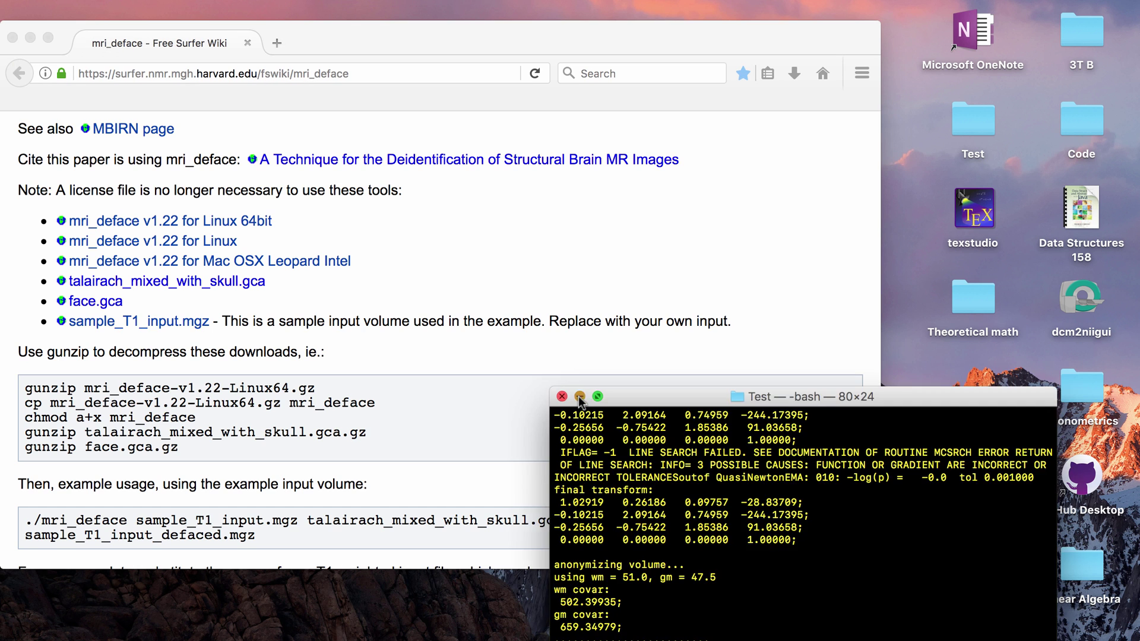
pyautogui.doubleClick(958, 128)
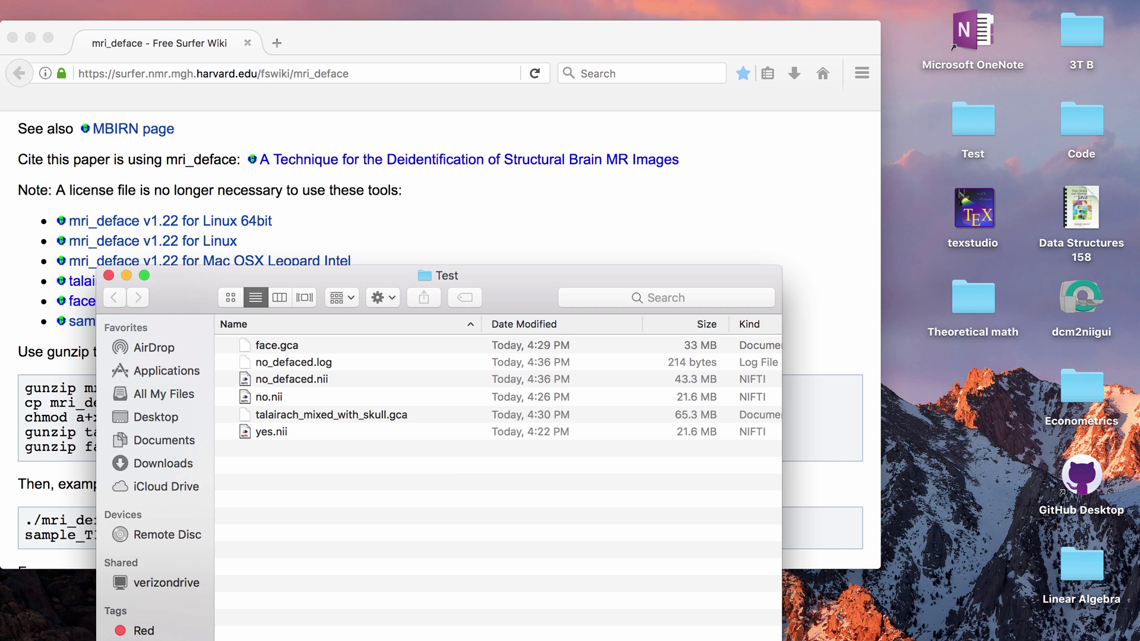
pyautogui.click(1013, 635)
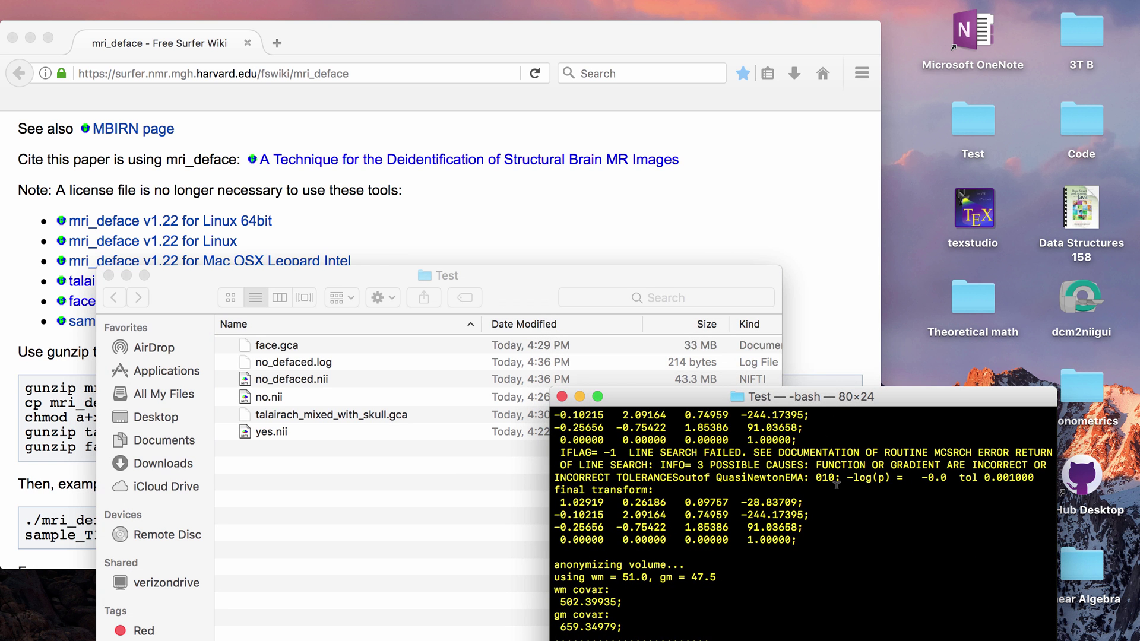
pyautogui.moveTo(830, 408); pyautogui.dragTo(836, 195)
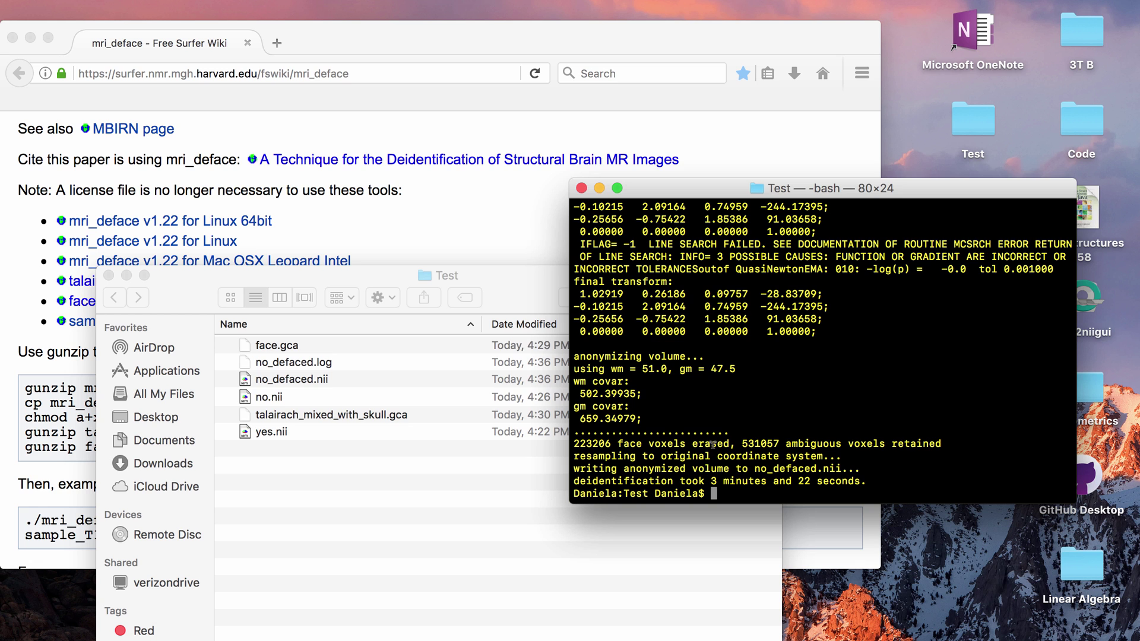
# Note mri_deface's 3 minute 22 second run time, then open no.nii in the viewer
pyautogui.moveTo(705, 482); pyautogui.dragTo(885, 478)
pyautogui.click(885, 478)
pyautogui.click(311, 506)
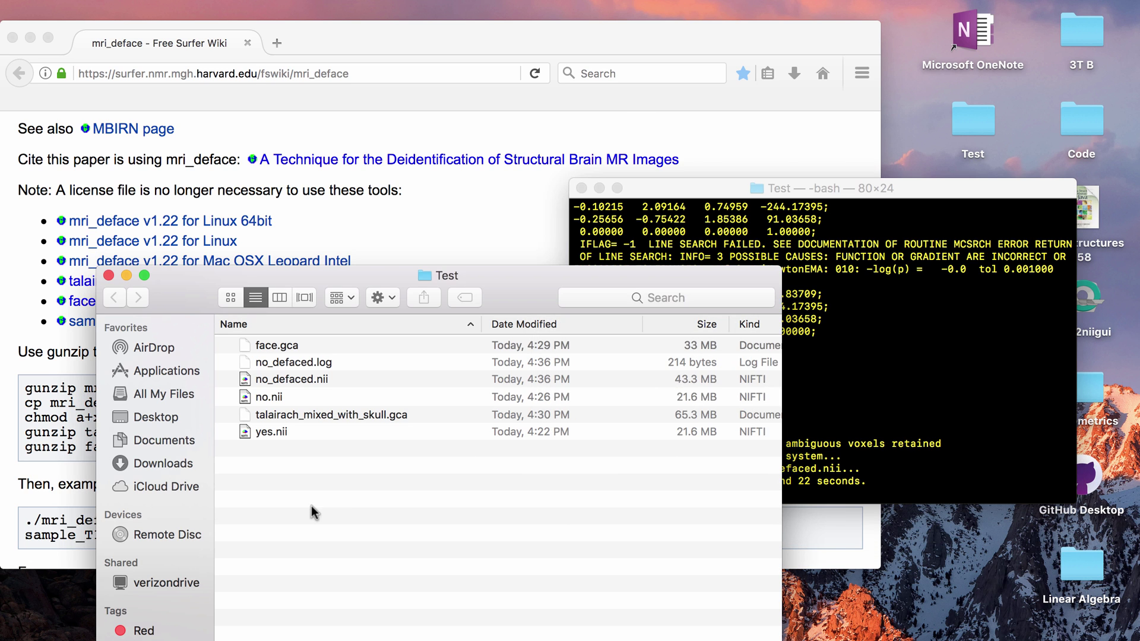
pyautogui.doubleClick(283, 398)
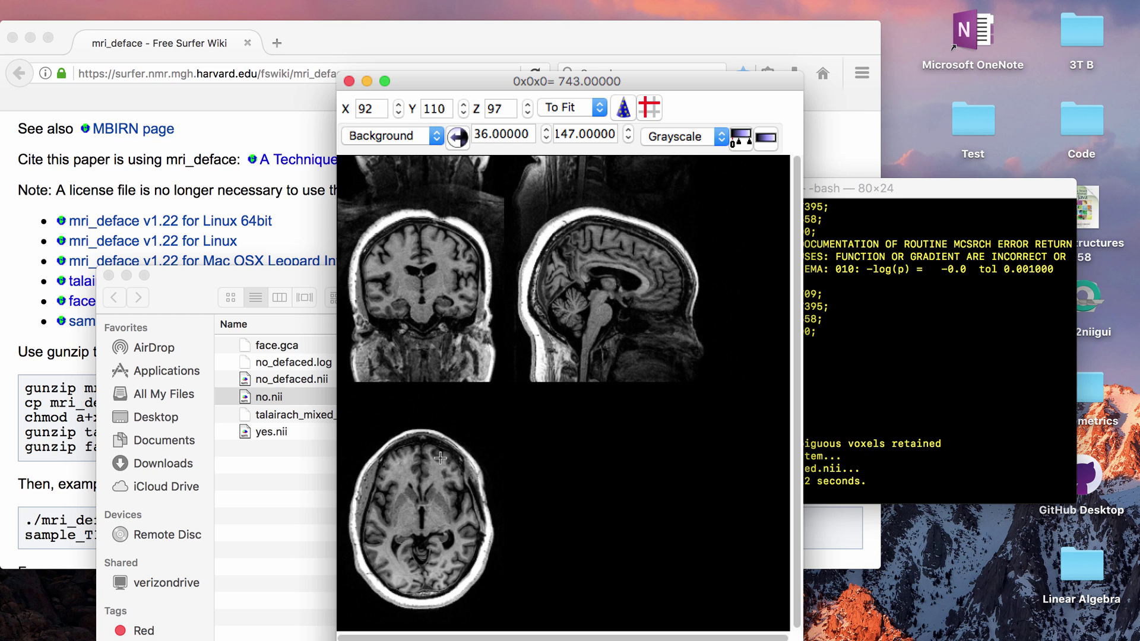
# Move the crosshair across the axial slice of no.nii, then close the MRIcron viewer
pyautogui.click(416, 506)
pyautogui.moveTo(417, 507)
pyautogui.mouseDown()
pyautogui.moveTo(361, 502)
pyautogui.moveTo(456, 516)
pyautogui.moveTo(429, 518)
pyautogui.moveTo(430, 490)
pyautogui.moveTo(394, 506)
pyautogui.moveTo(423, 509)
pyautogui.mouseUp()
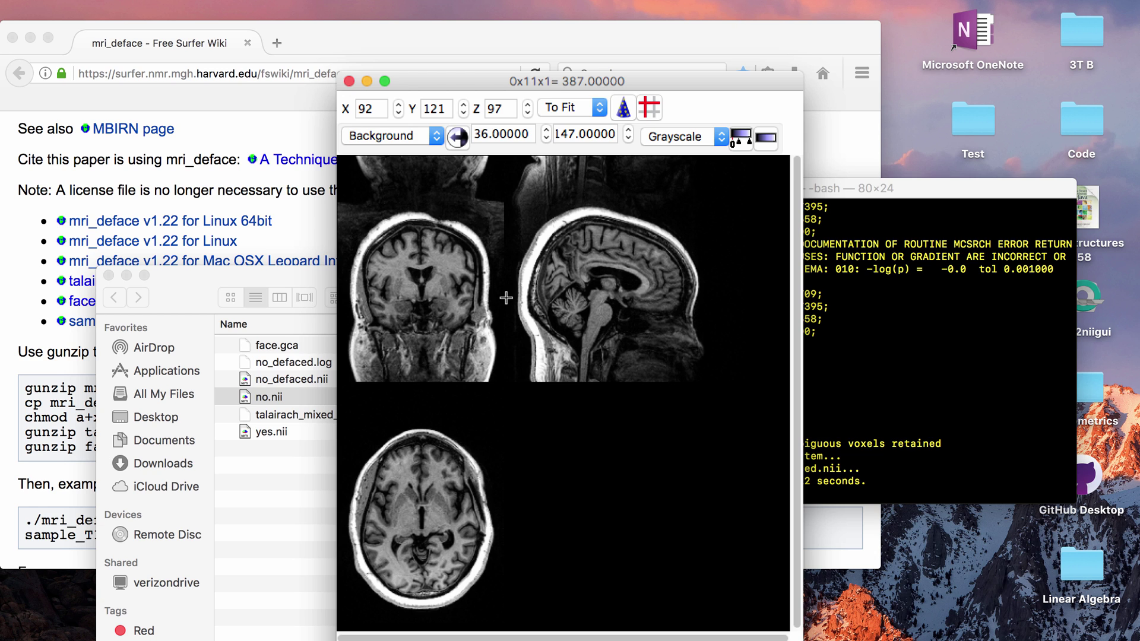
pyautogui.click(349, 82)
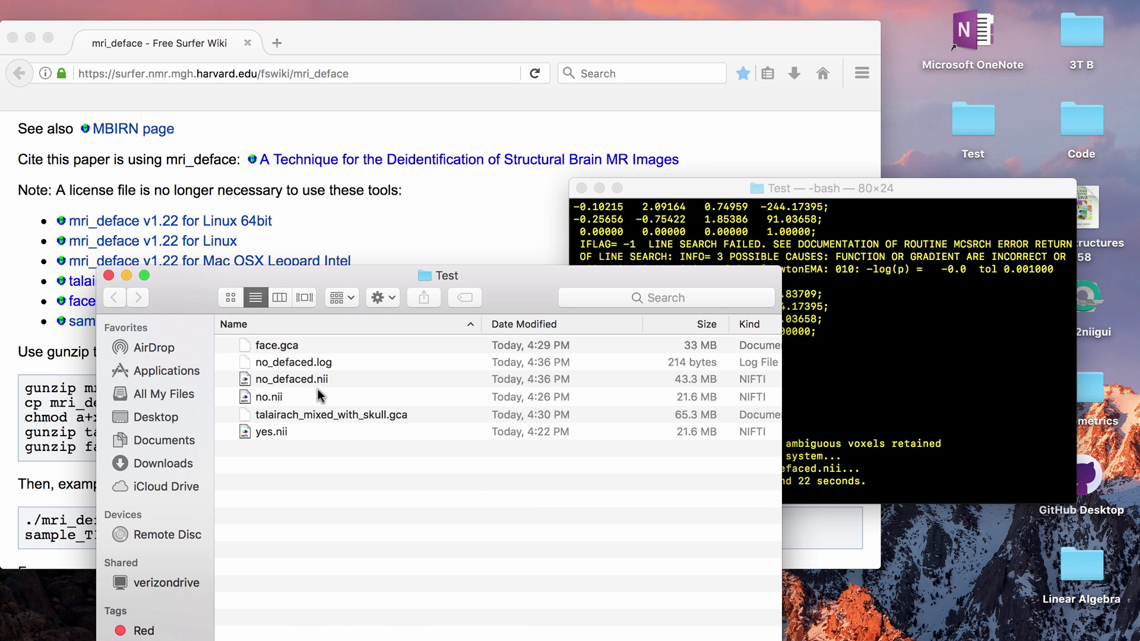
# Open no_defaced.nii in MRIcron, sweep sagittal slices over the erased face, then close it
pyautogui.click(828, 405)
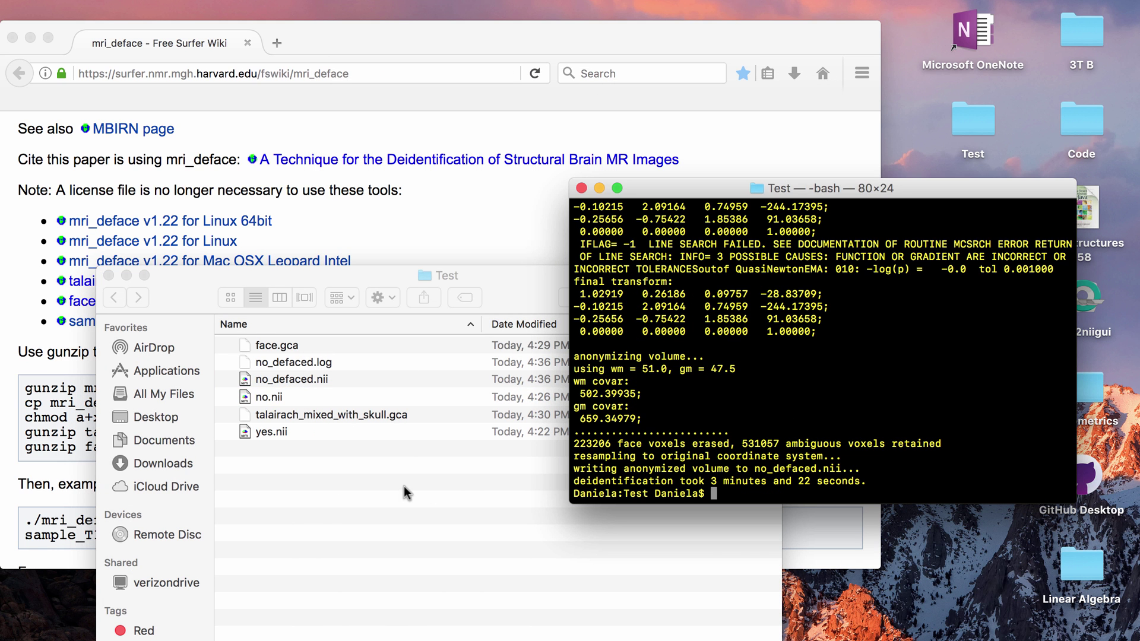
pyautogui.click(401, 492)
pyautogui.doubleClick(311, 380)
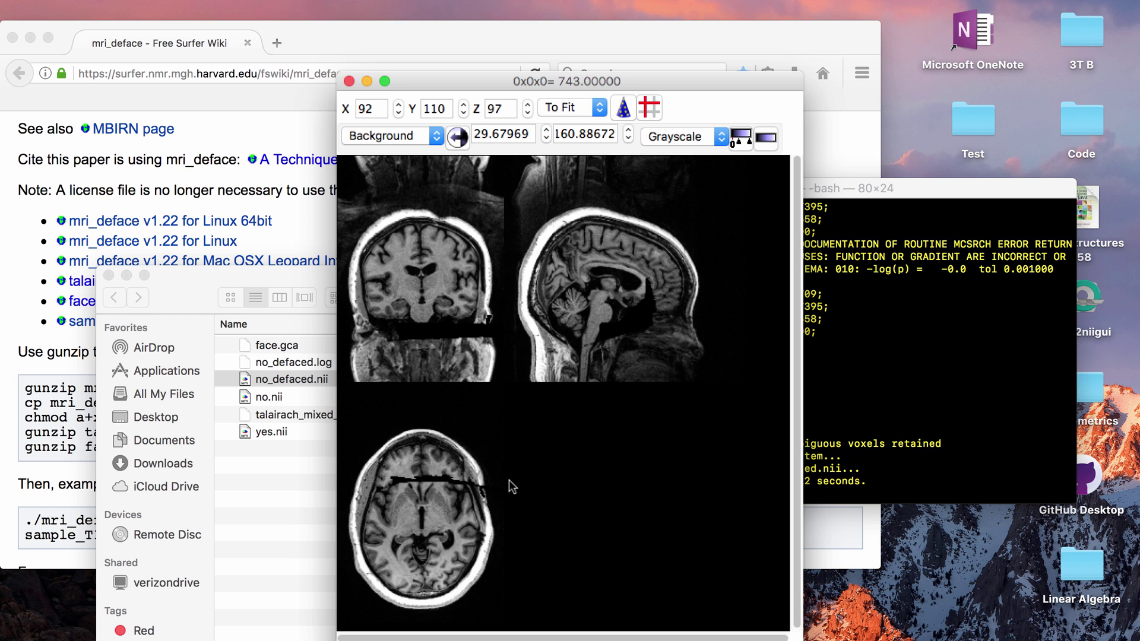
pyautogui.moveTo(442, 517)
pyautogui.mouseDown()
pyautogui.moveTo(383, 520)
pyautogui.moveTo(422, 522)
pyautogui.mouseUp()
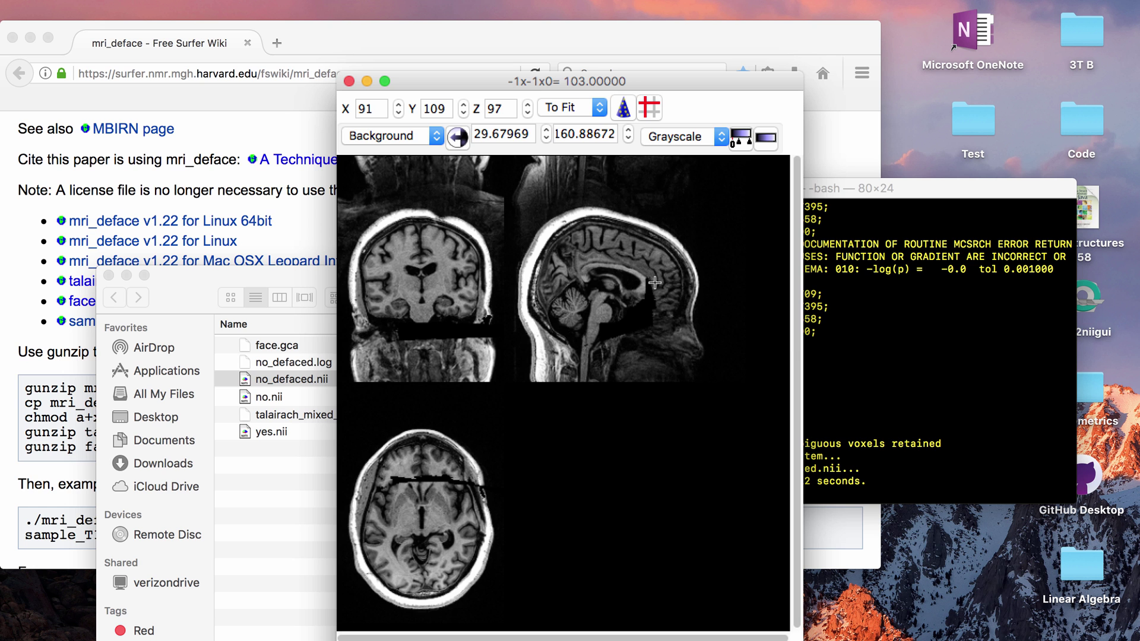
pyautogui.moveTo(429, 503)
pyautogui.mouseDown()
pyautogui.moveTo(445, 512)
pyautogui.moveTo(424, 513)
pyautogui.mouseUp()
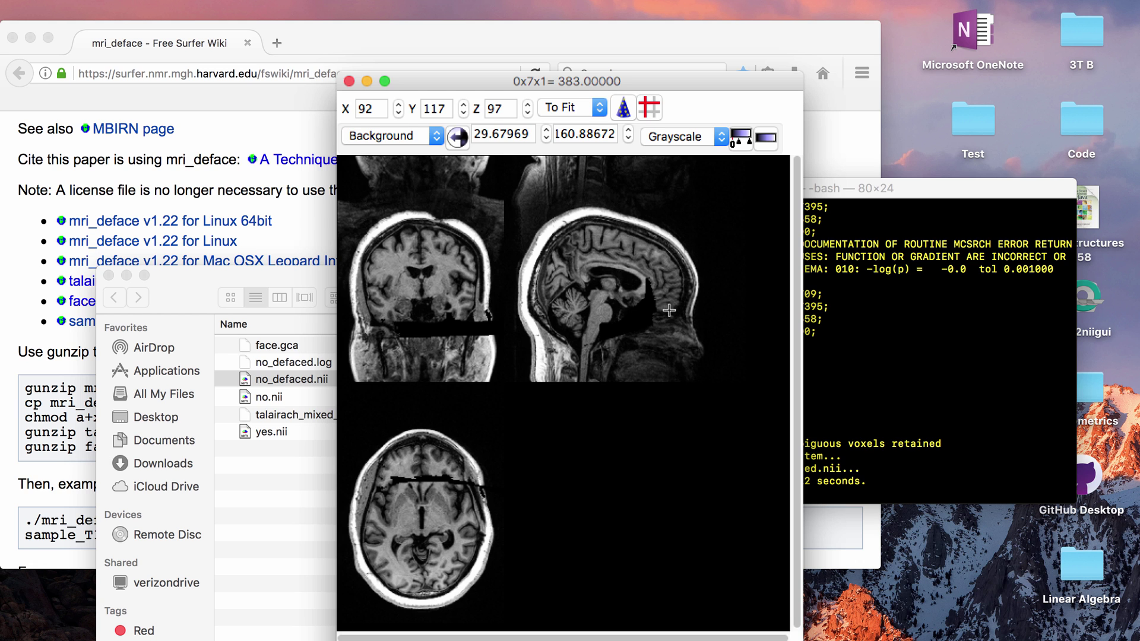
pyautogui.click(350, 82)
pyautogui.click(834, 345)
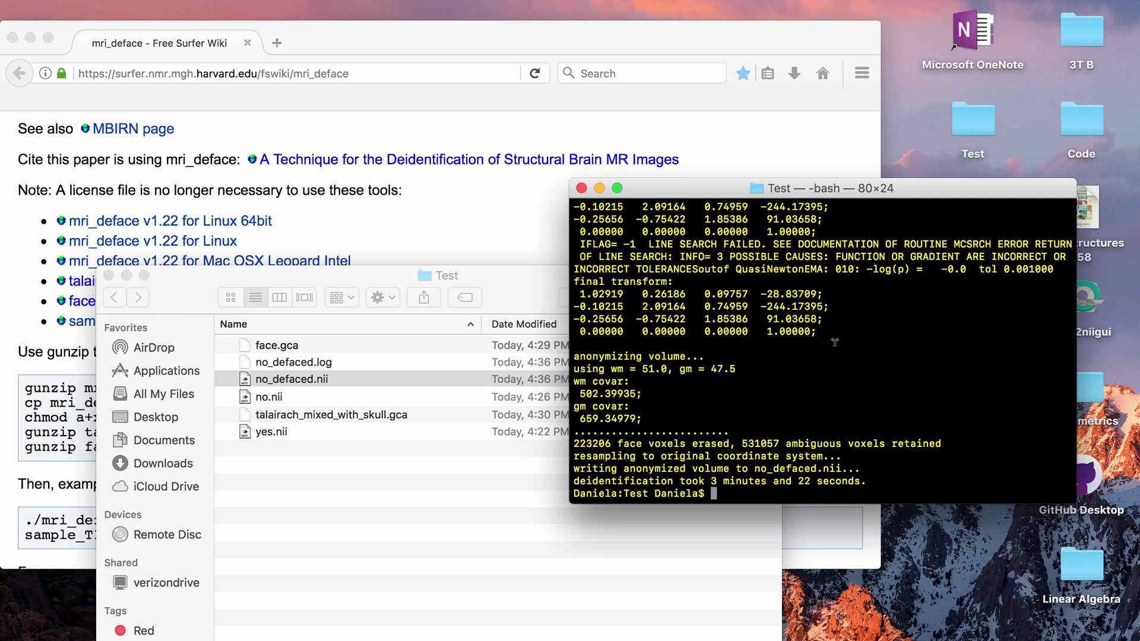
# List the Test folder with ls and open yes.nii in MRIcron
pyautogui.write('ls')
pyautogui.press('Return')
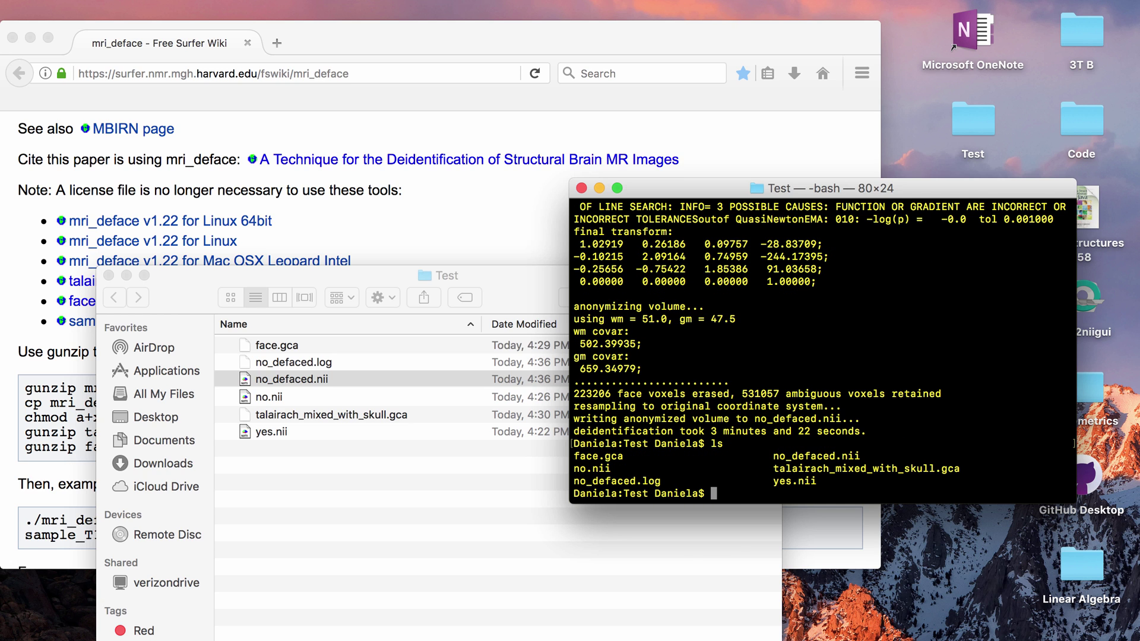
pyautogui.click(368, 498)
pyautogui.click(276, 431)
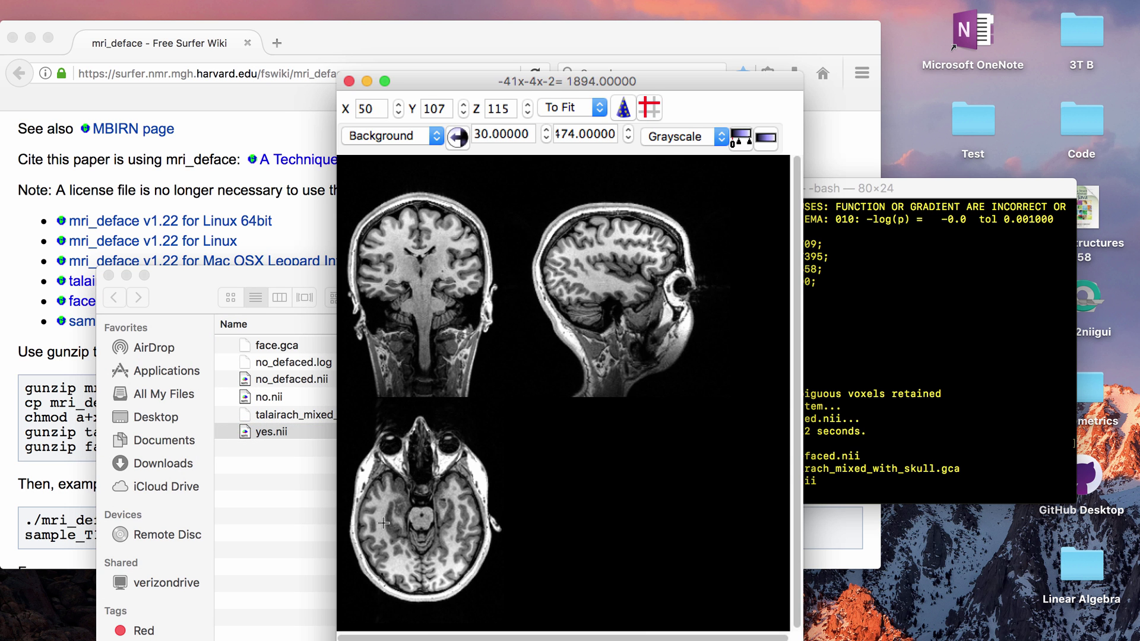
# Move through yes.nii's sagittal slices down to the still-intact face
pyautogui.moveTo(383, 523); pyautogui.dragTo(410, 522)
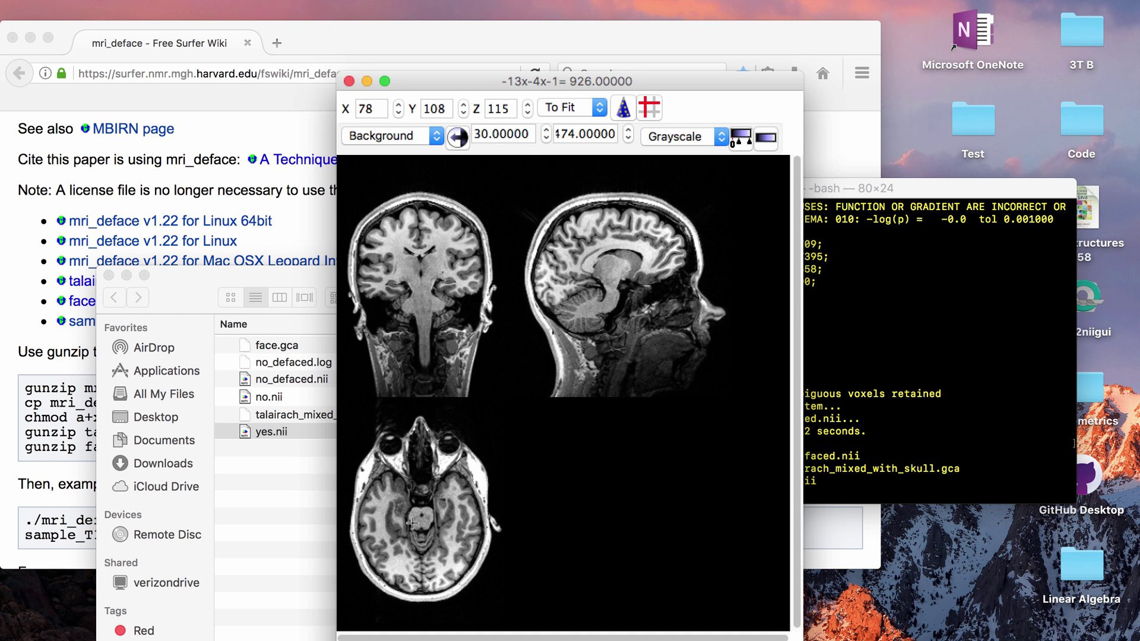
pyautogui.moveTo(412, 522); pyautogui.dragTo(422, 487)
pyautogui.click(891, 347)
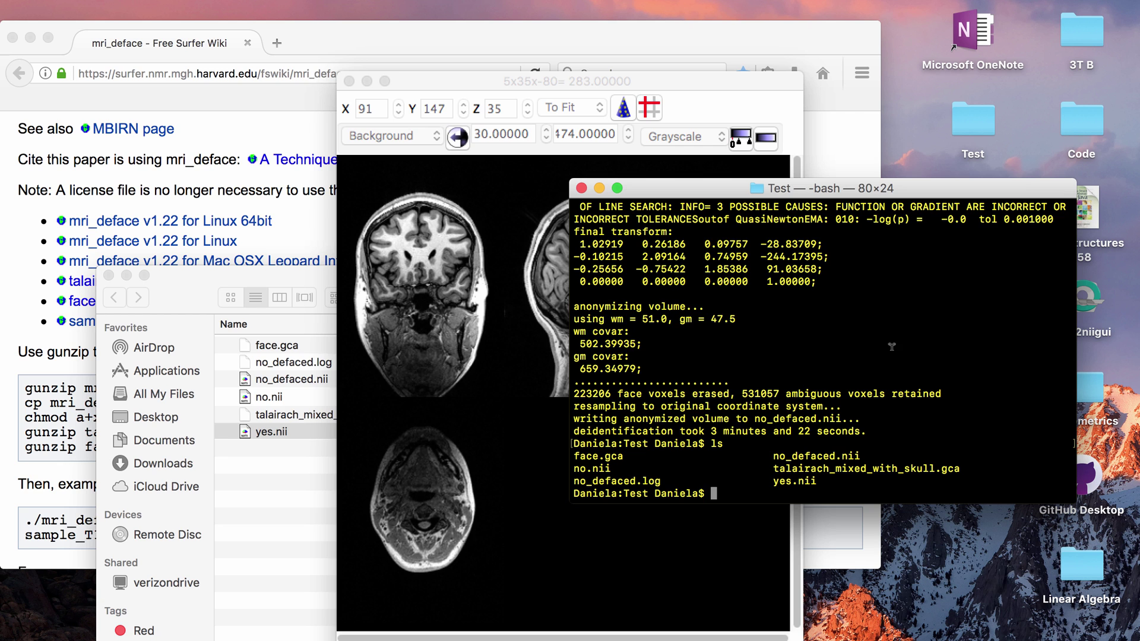
# Show mri_deface usage and match its brain and face template arguments to the .gca files
pyautogui.write('ls')
pyautogui.press('Return')
pyautogui.write('mr')
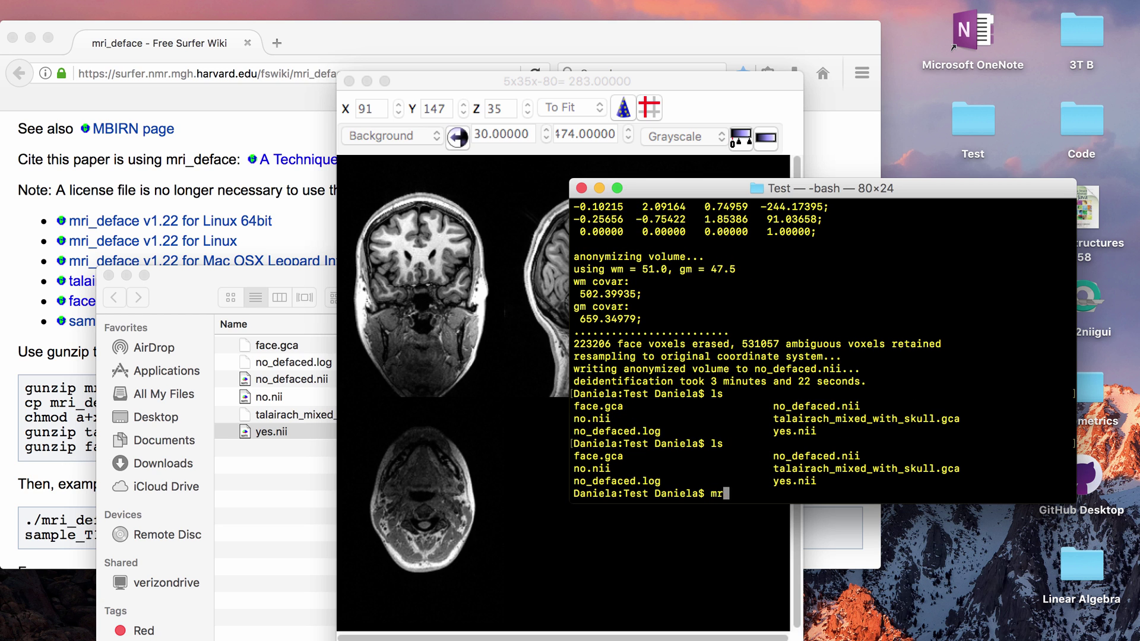
pyautogui.write('i_deface')
pyautogui.press('Return')
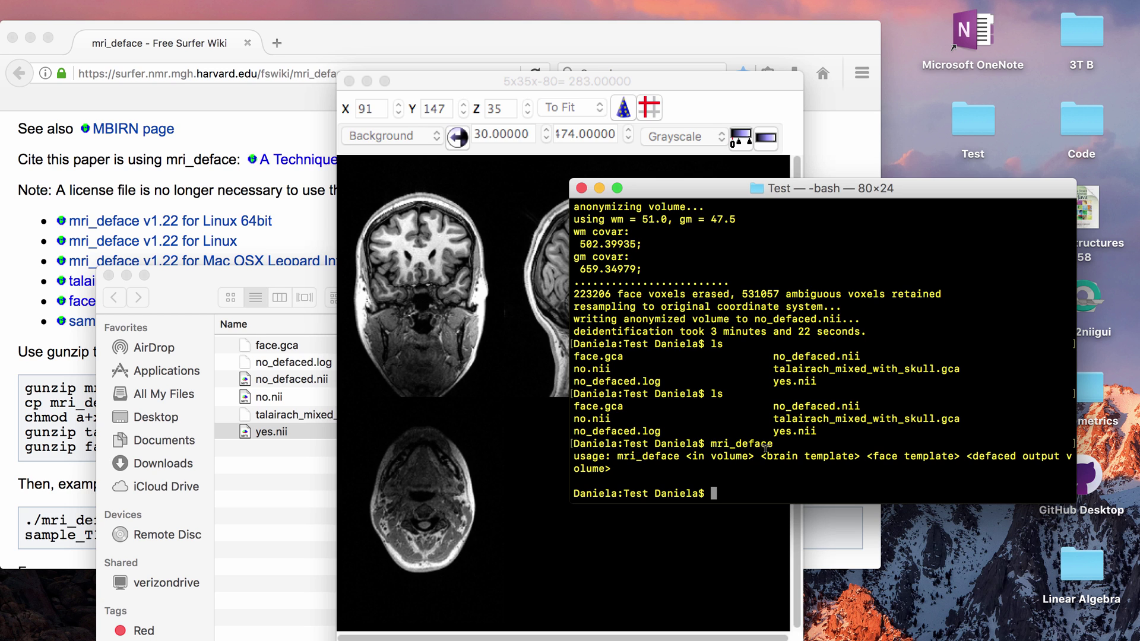
pyautogui.moveTo(772, 455); pyautogui.dragTo(860, 450)
pyautogui.click(279, 458)
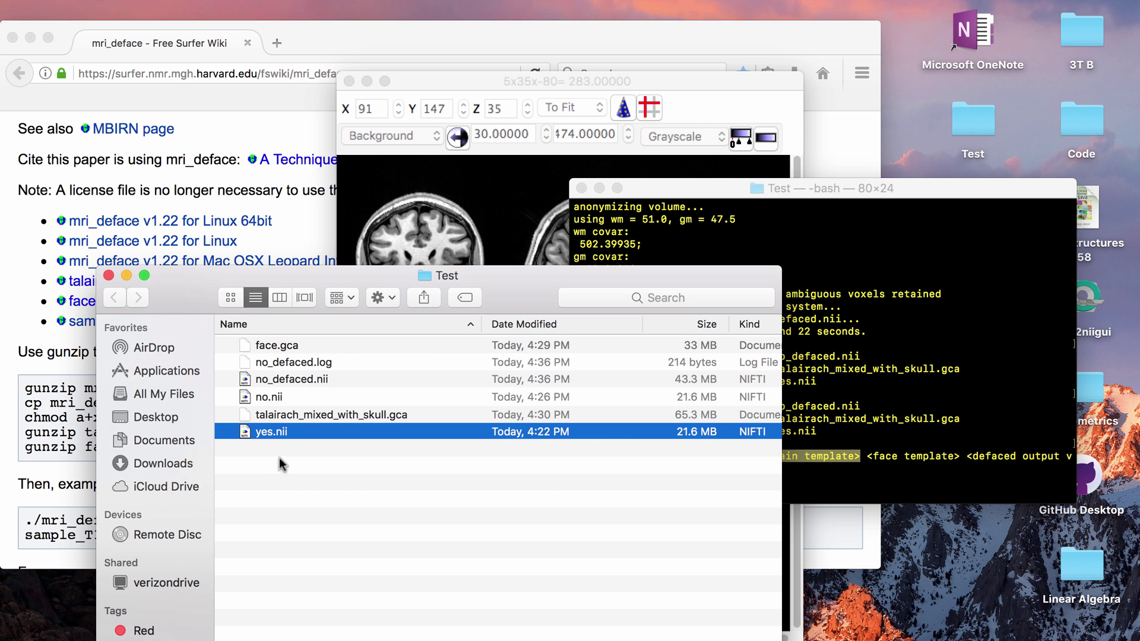
pyautogui.click(291, 413)
pyautogui.click(874, 412)
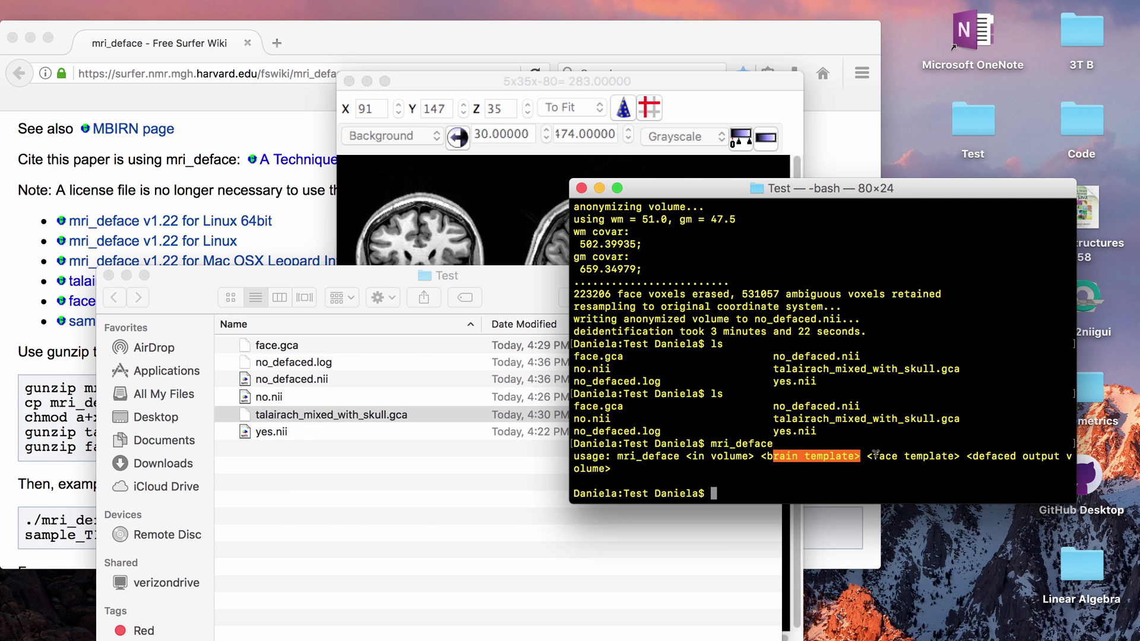
pyautogui.moveTo(872, 456); pyautogui.dragTo(950, 456)
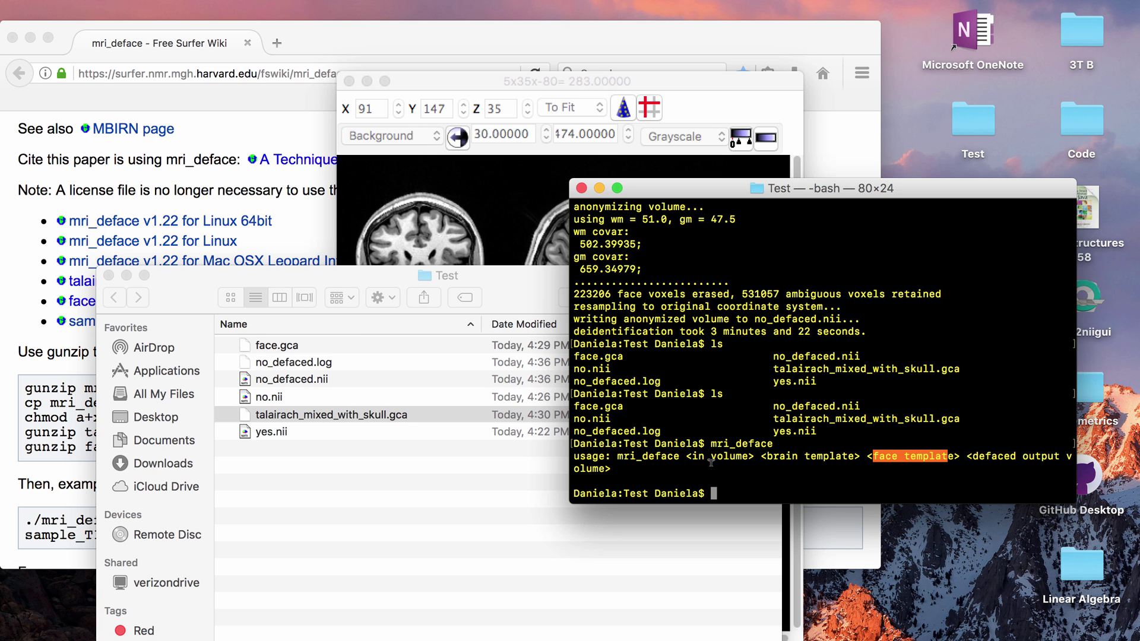
# Run mri_deface yes.nii talairach_mixed_with_skull.gca face.gca yes_deface.nii
pyautogui.write('mri_deface')
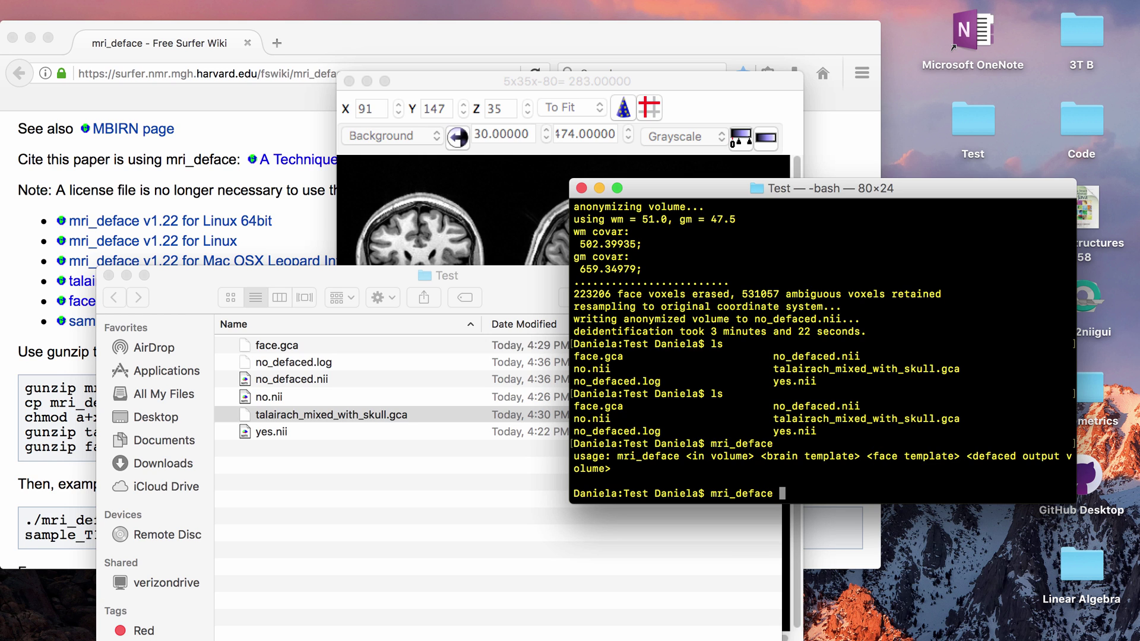
pyautogui.write(' yes.nii t')
pyautogui.press('Tab')
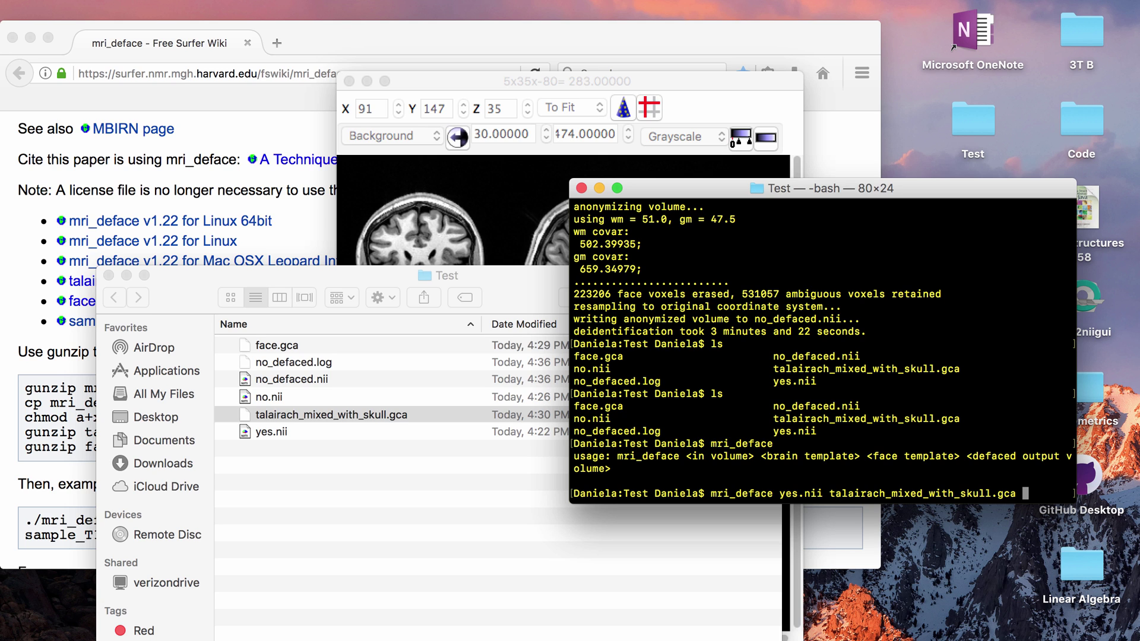
pyautogui.write('f')
pyautogui.press('Tab')
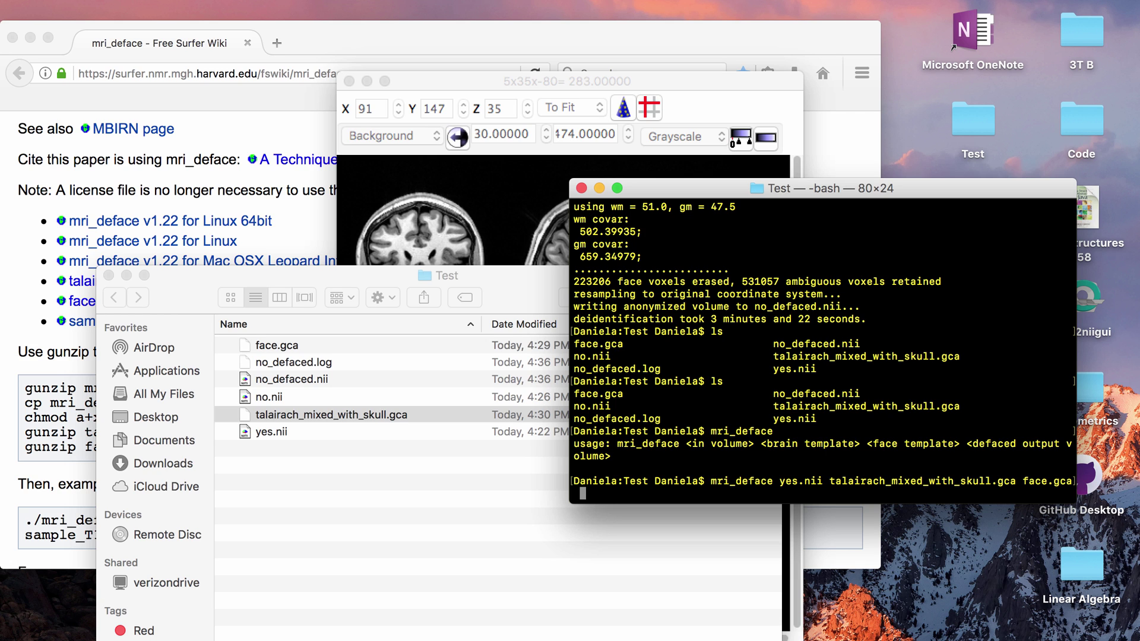
pyautogui.write('yes_deface.nii')
pyautogui.press('Return')
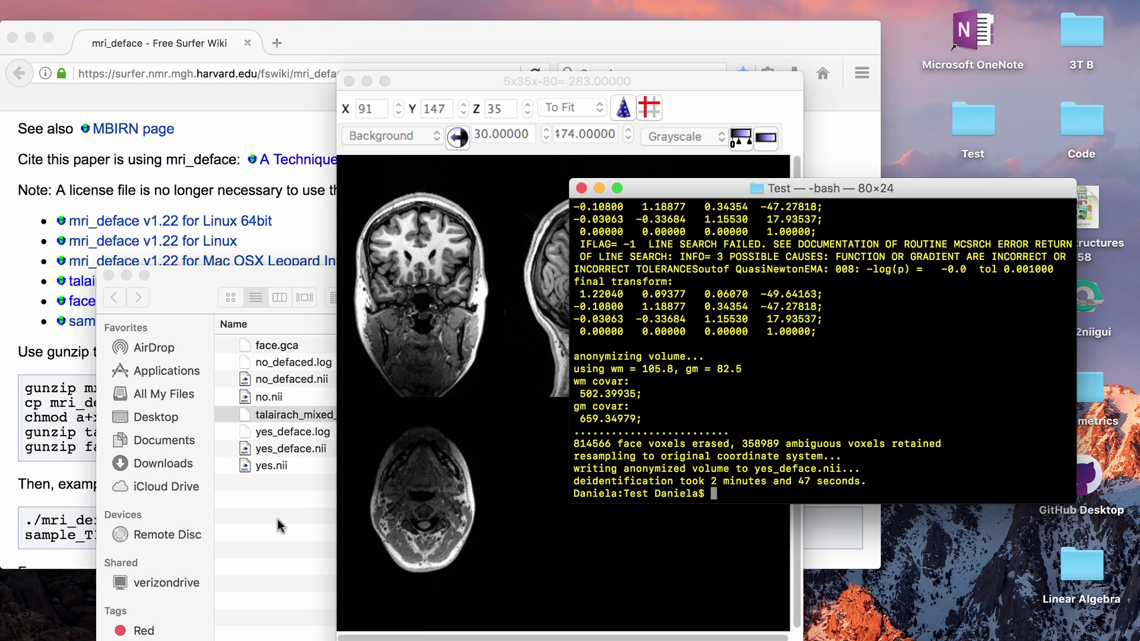
# Open yes_deface.nii in MRIcron and place the crosshair on the axial slice
pyautogui.click(239, 543)
pyautogui.doubleClick(305, 448)
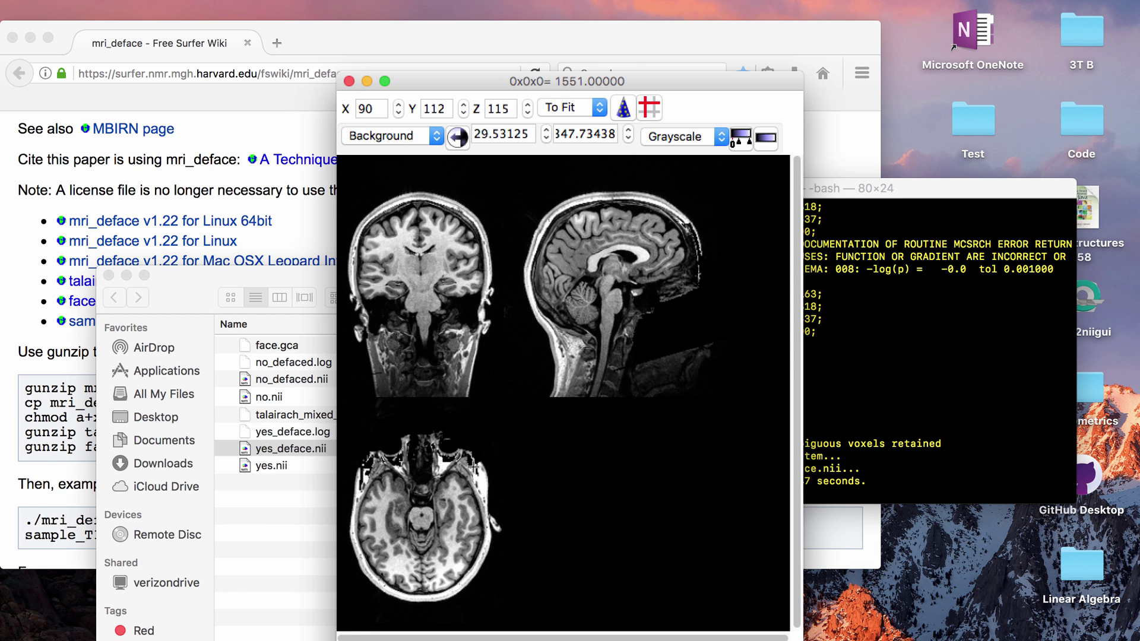
pyautogui.click(417, 512)
# Sweep sagittal slices across the face area, confirming it is removed and the brain intact
pyautogui.moveTo(417, 513); pyautogui.dragTo(398, 513)
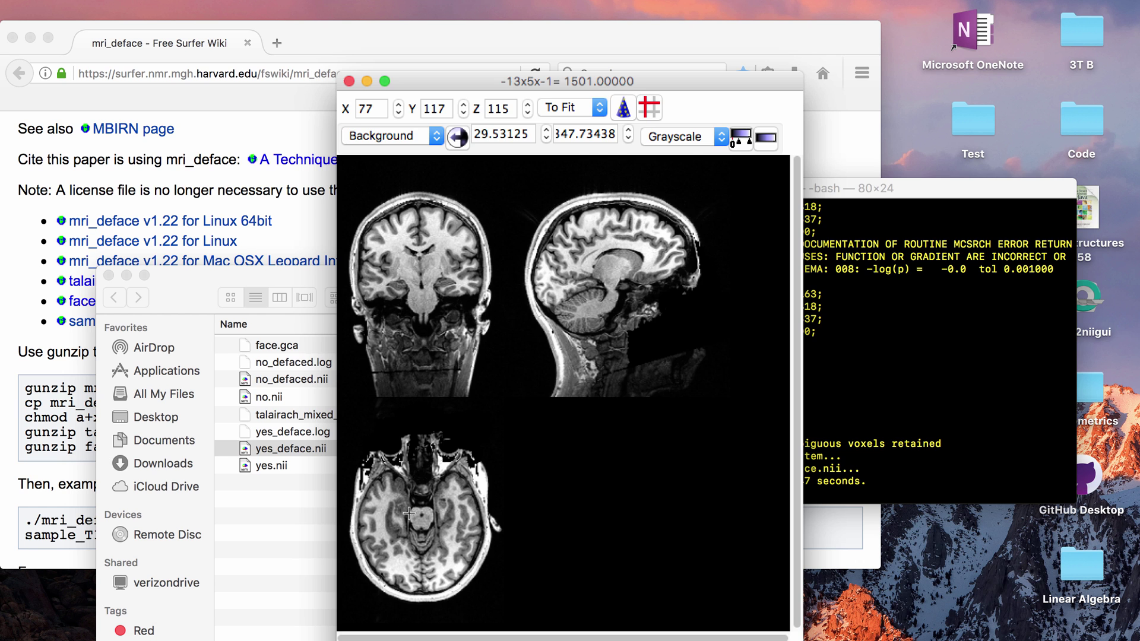
pyautogui.moveTo(409, 514); pyautogui.dragTo(392, 513)
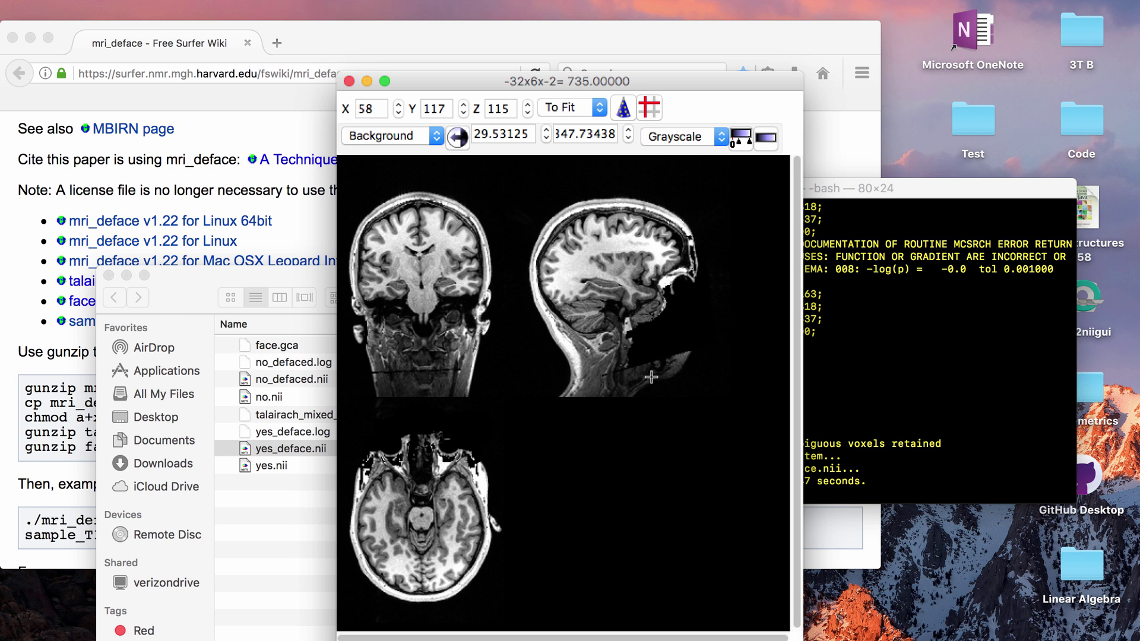
pyautogui.moveTo(446, 503); pyautogui.dragTo(411, 537)
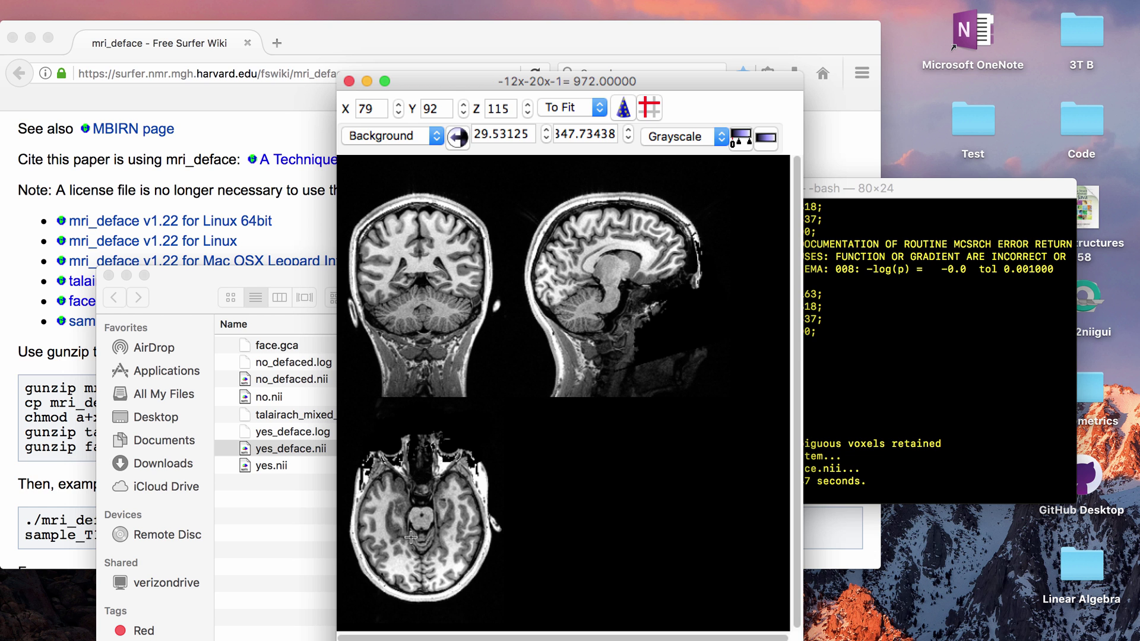
pyautogui.moveTo(411, 538)
pyautogui.mouseDown()
pyautogui.moveTo(477, 534)
pyautogui.moveTo(417, 531)
pyautogui.mouseUp()
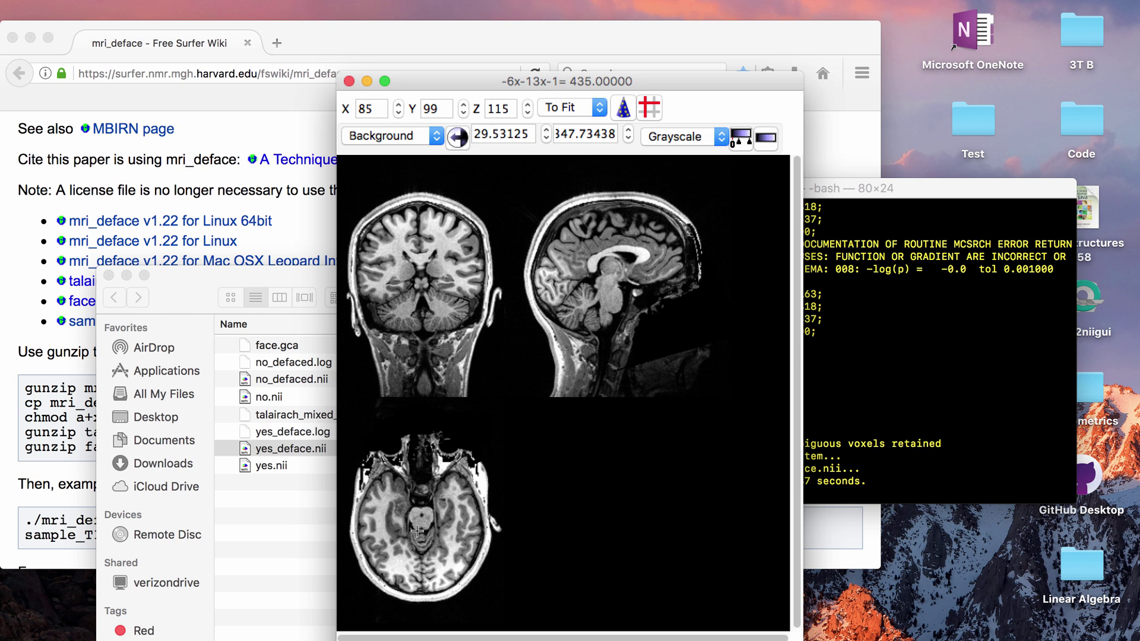
pyautogui.moveTo(417, 530); pyautogui.dragTo(455, 527)
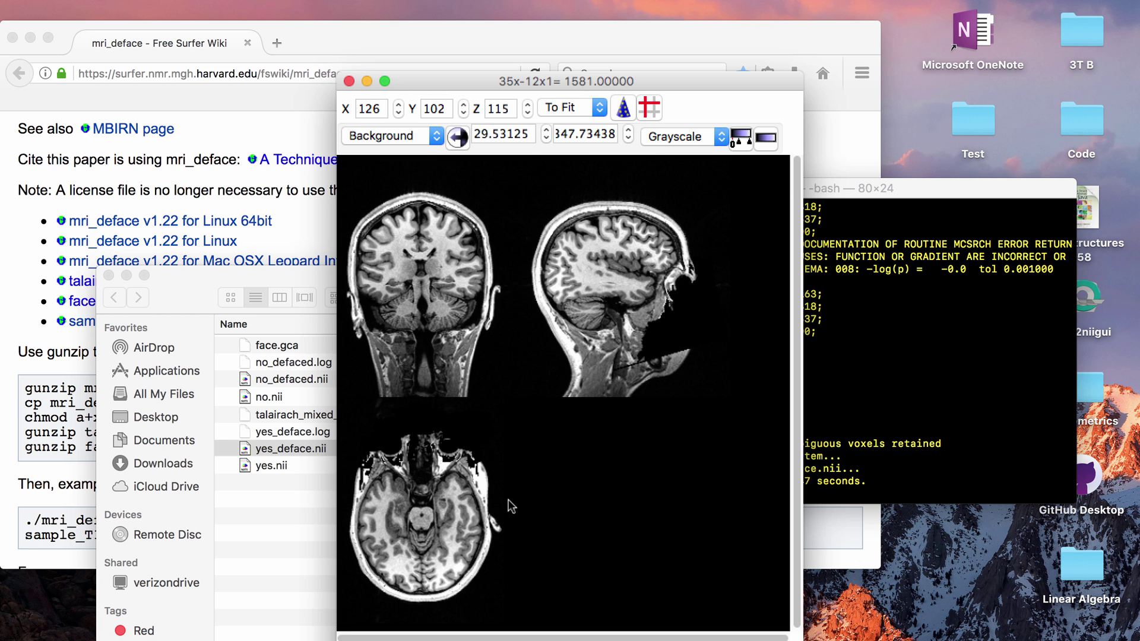
pyautogui.click(423, 519)
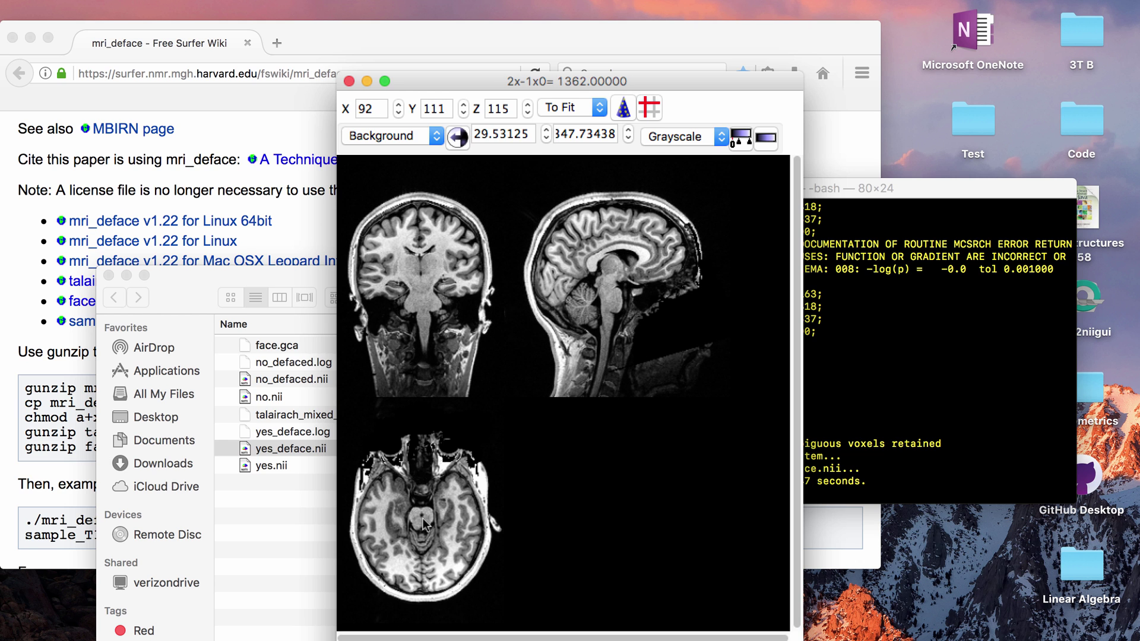